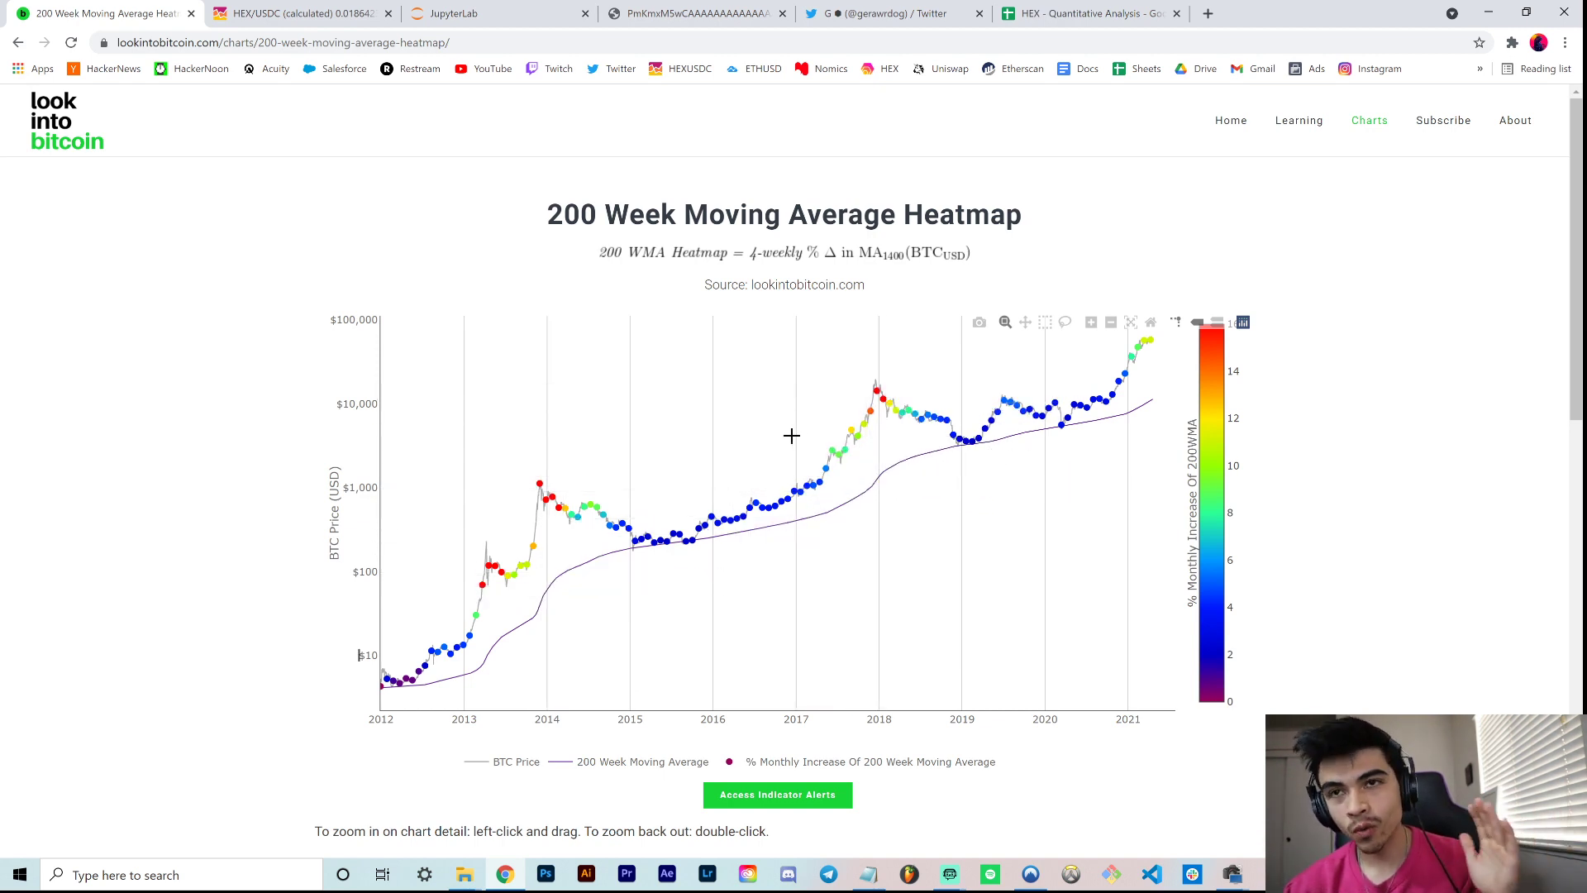
Switch from the Bitcoin 200-week heatmap to the HEX/USDC chart.
key("ctrl+Tab")
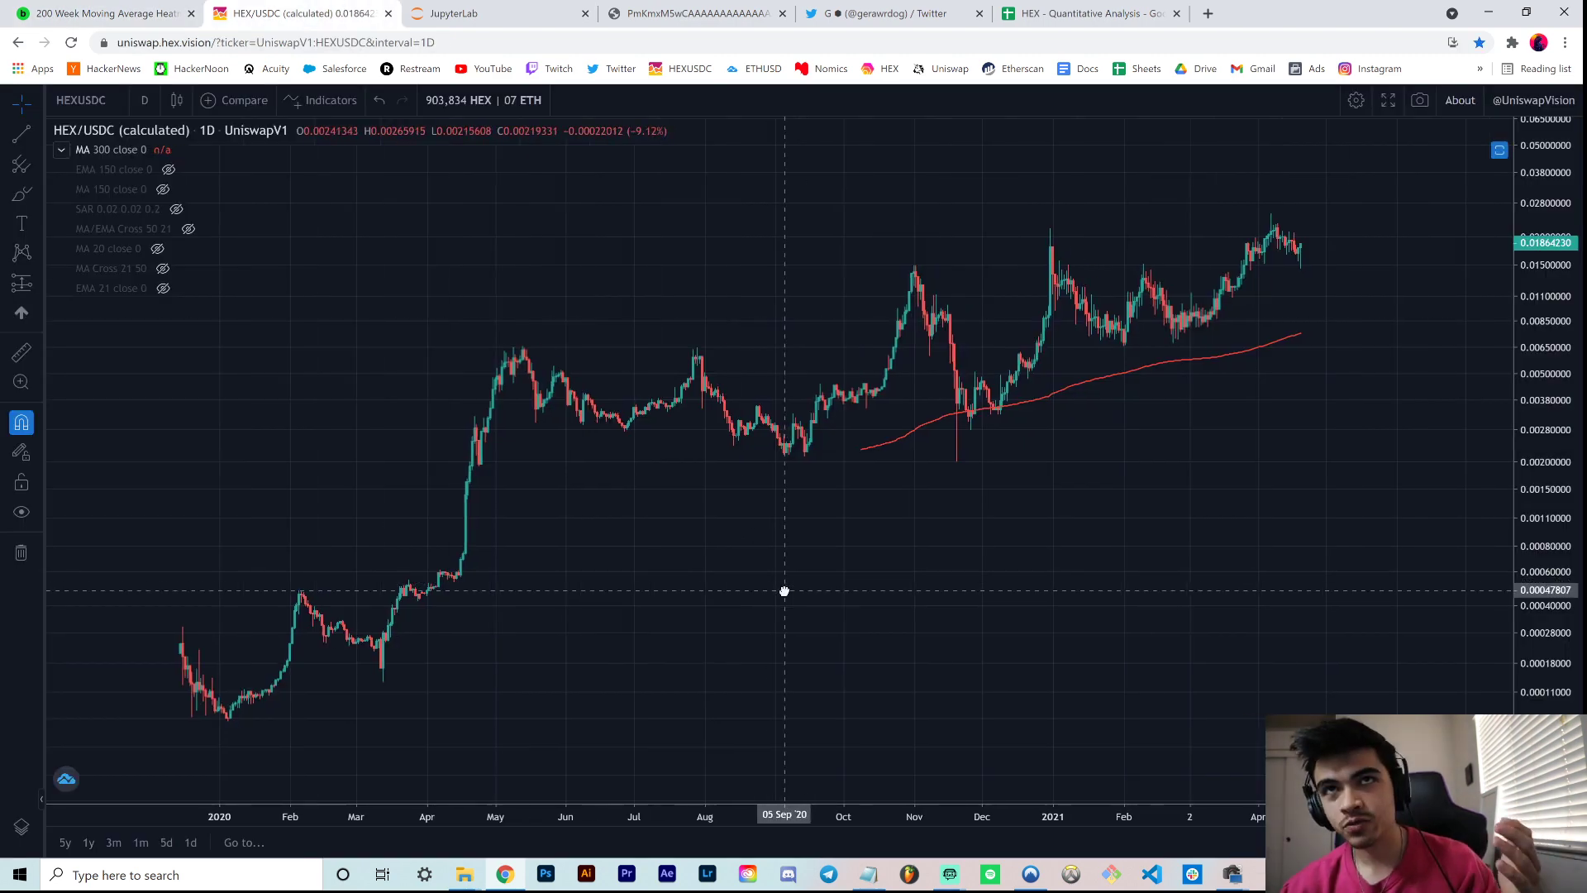
Pan and stretch the HEX/USDC timeline toward earlier history, then return to the Bitcoin heatmap.
left_click_drag(783, 591, 811, 592)
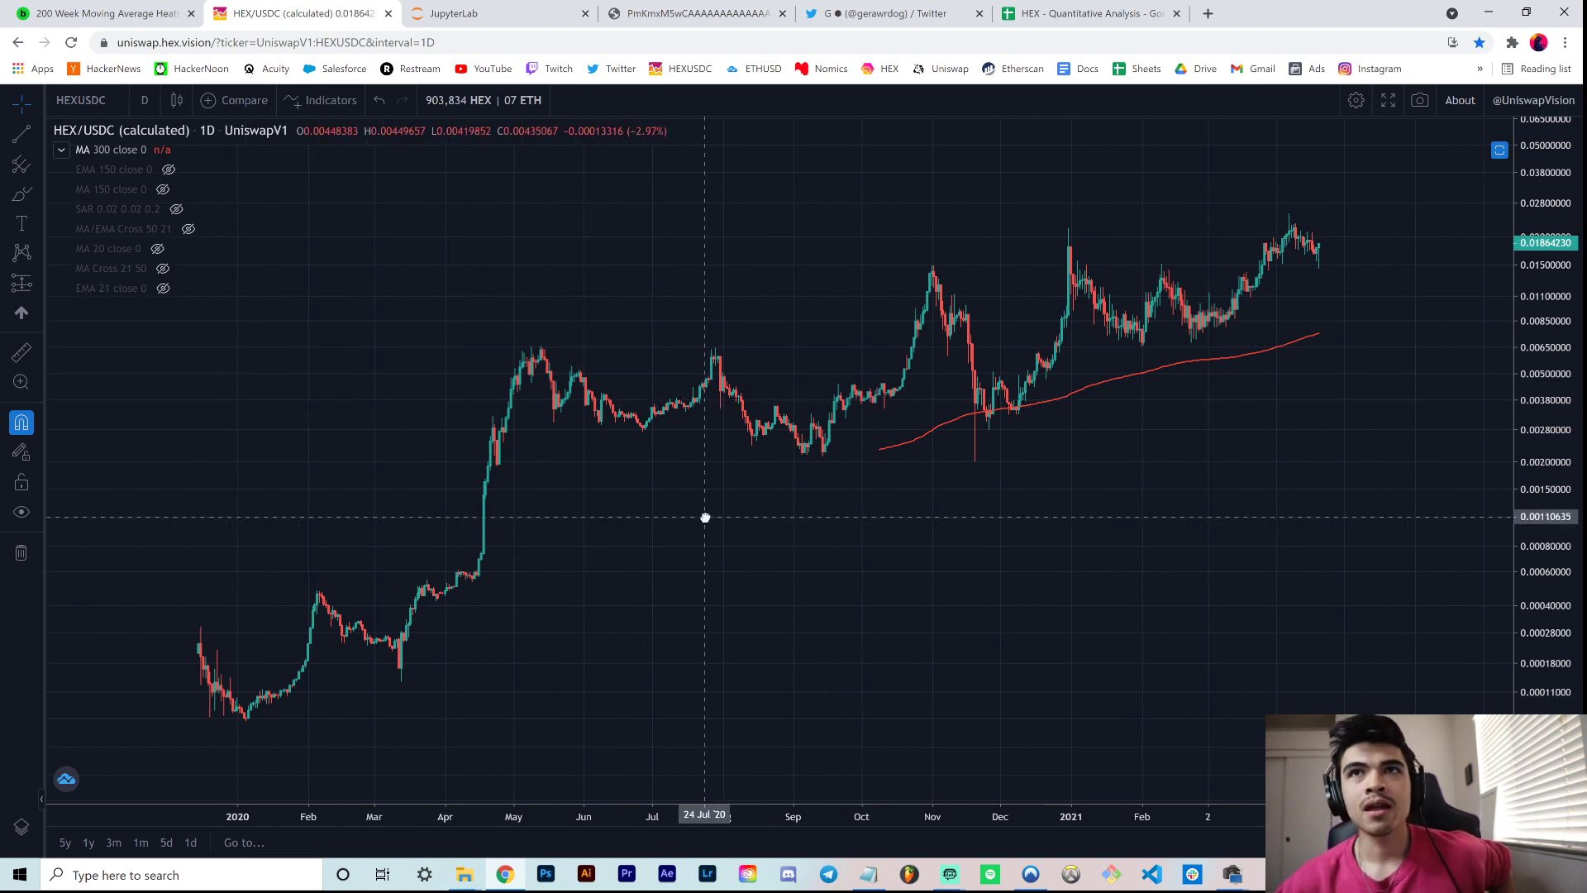
left_click_drag(701, 516, 720, 513)
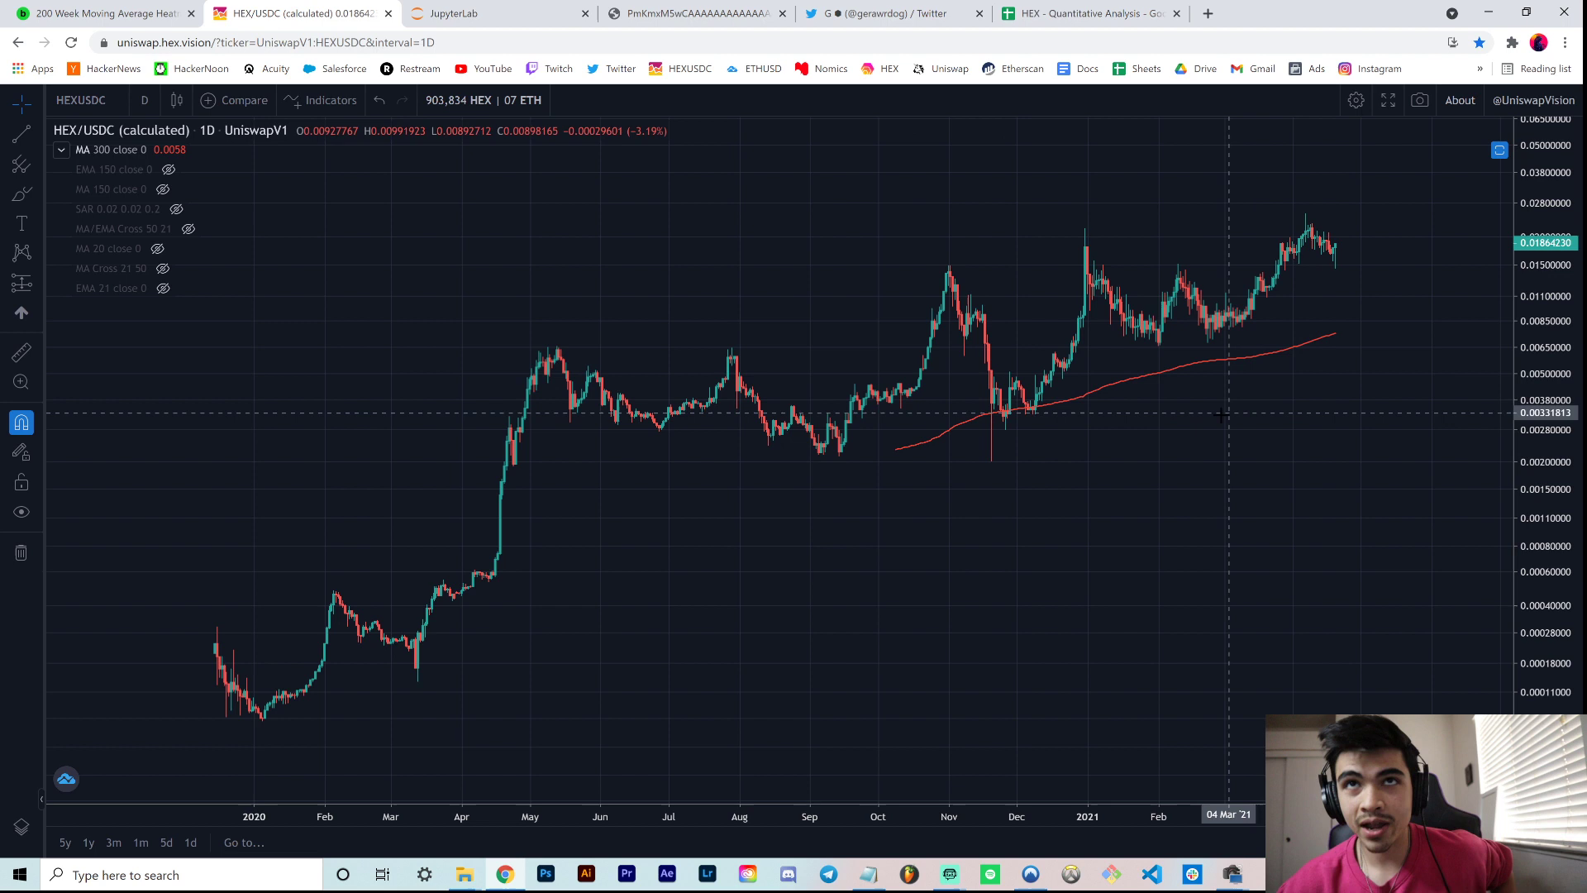
left_click_drag(1196, 427, 1234, 430)
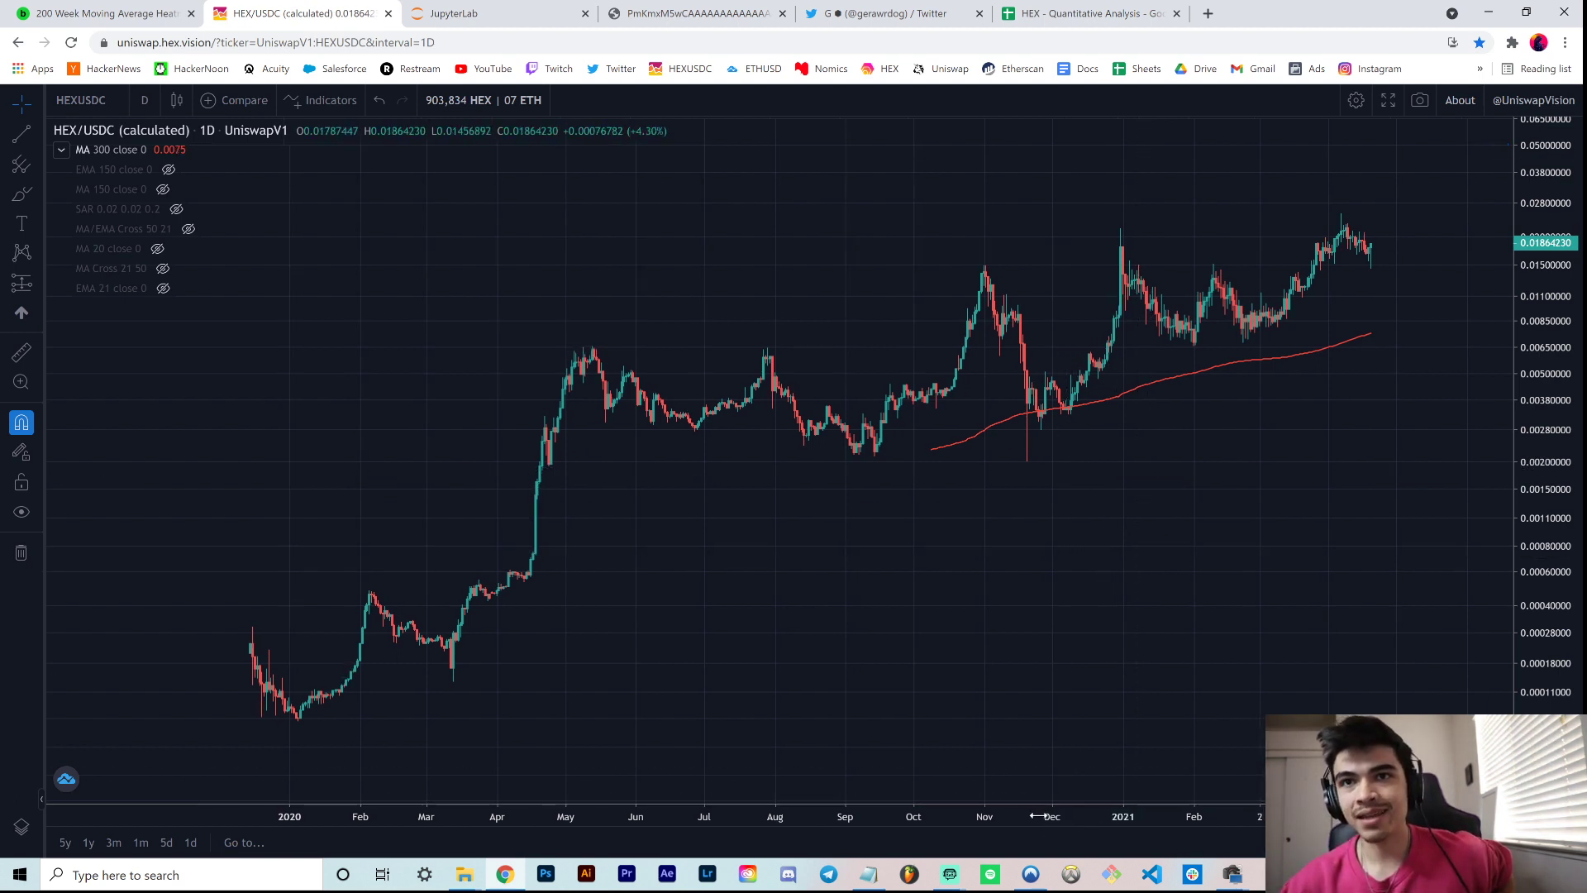
left_click_drag(1039, 816, 1020, 815)
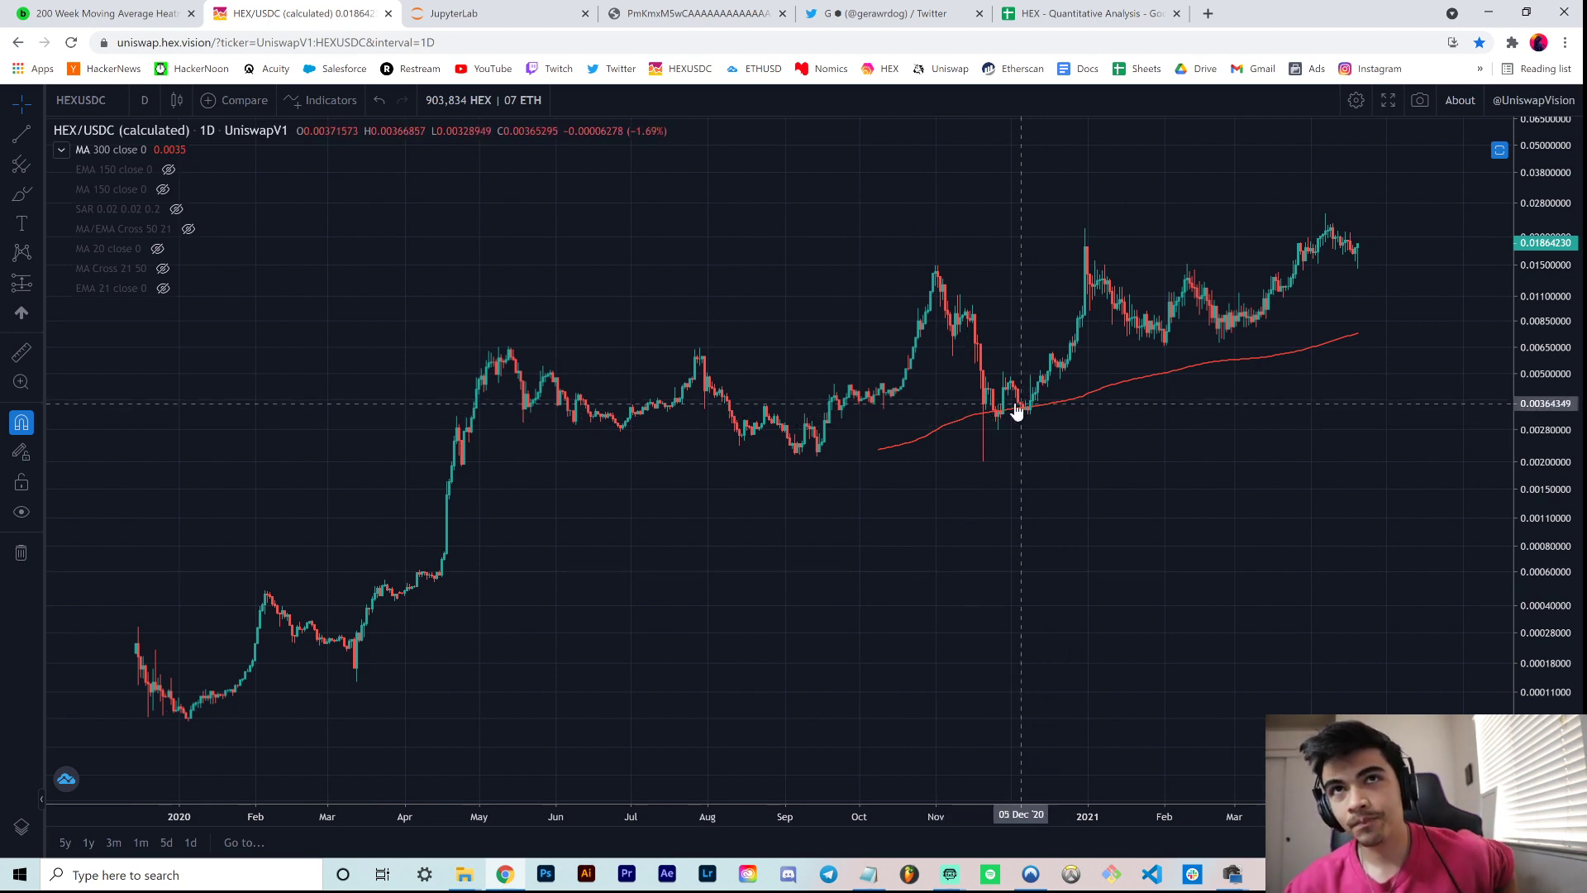
left_click_drag(1029, 449, 1039, 451)
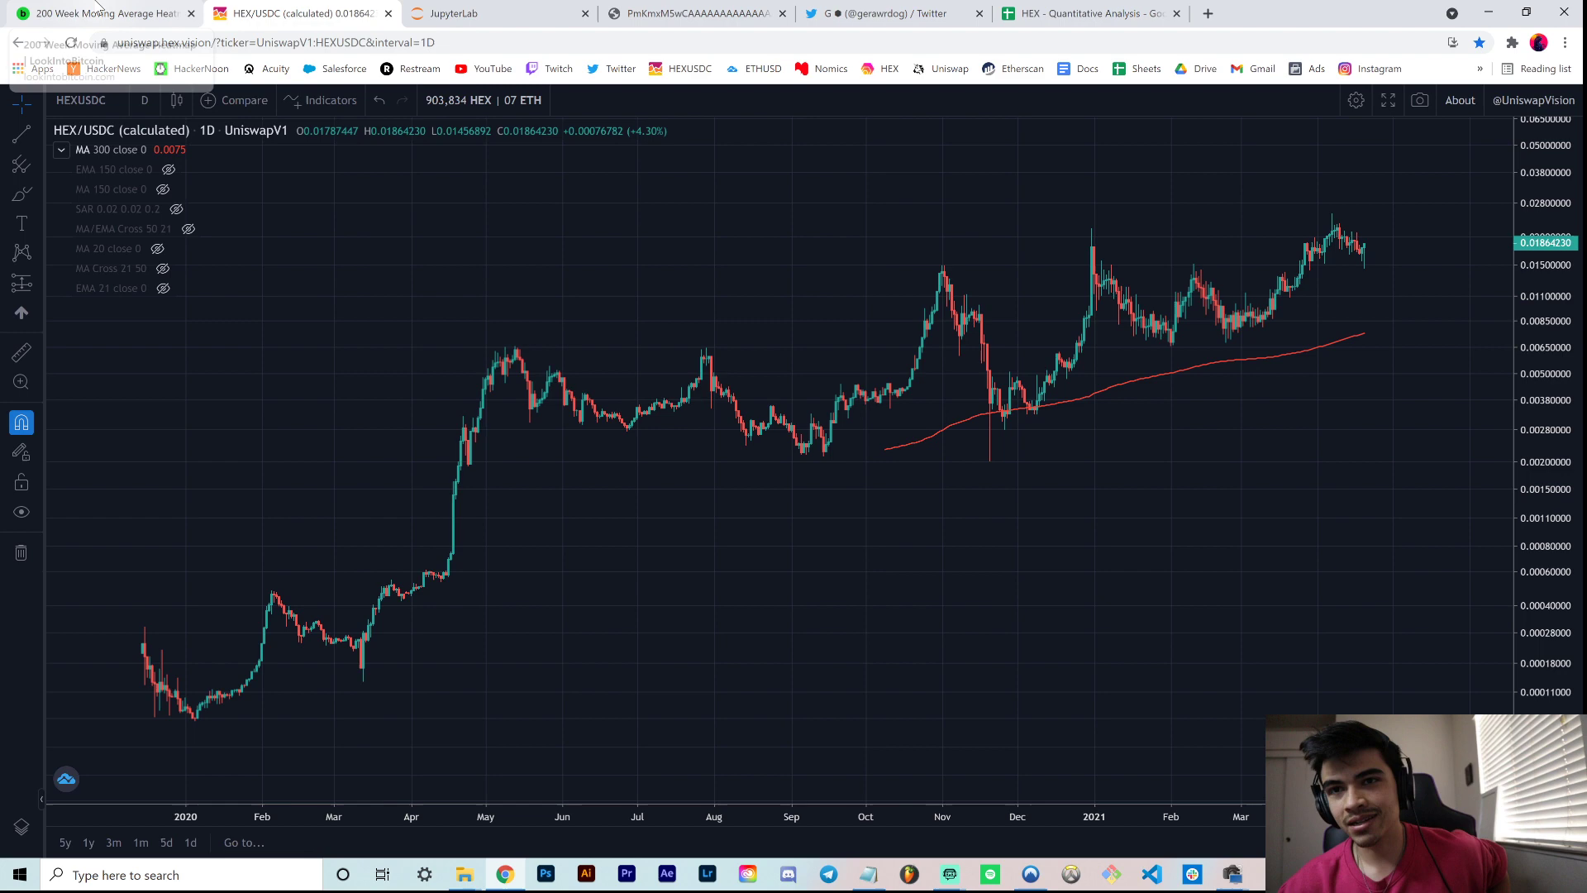
key("ctrl+shift+Tab")
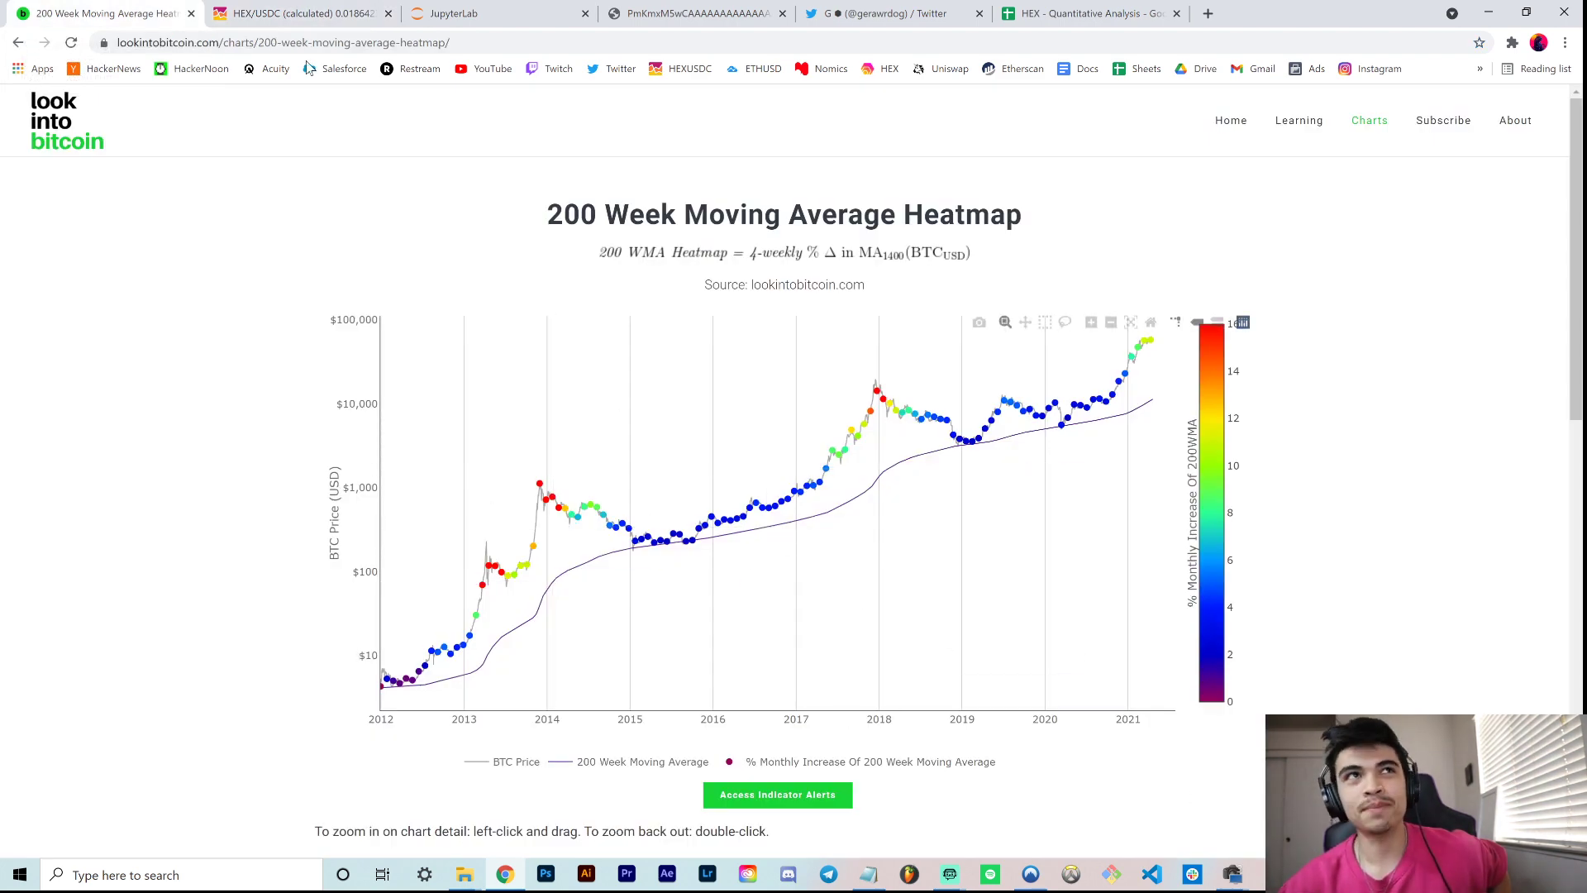
Review the HEX heat map notebook's import cell between visits to the HEX/USDC chart and Bitcoin heatmap.
left_click(299, 10)
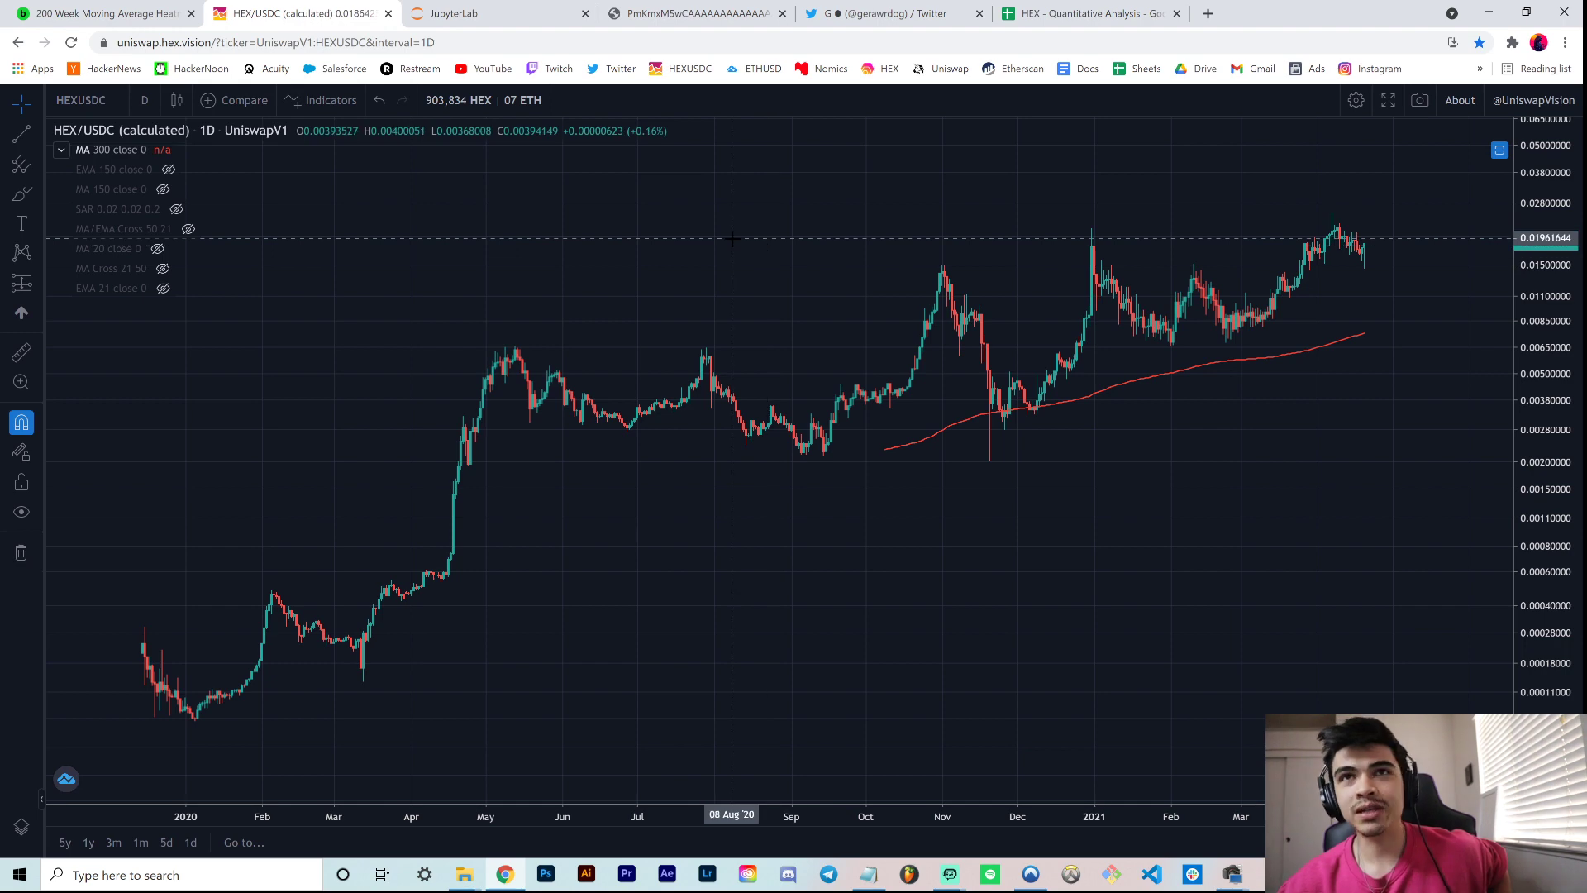
left_click(477, 12)
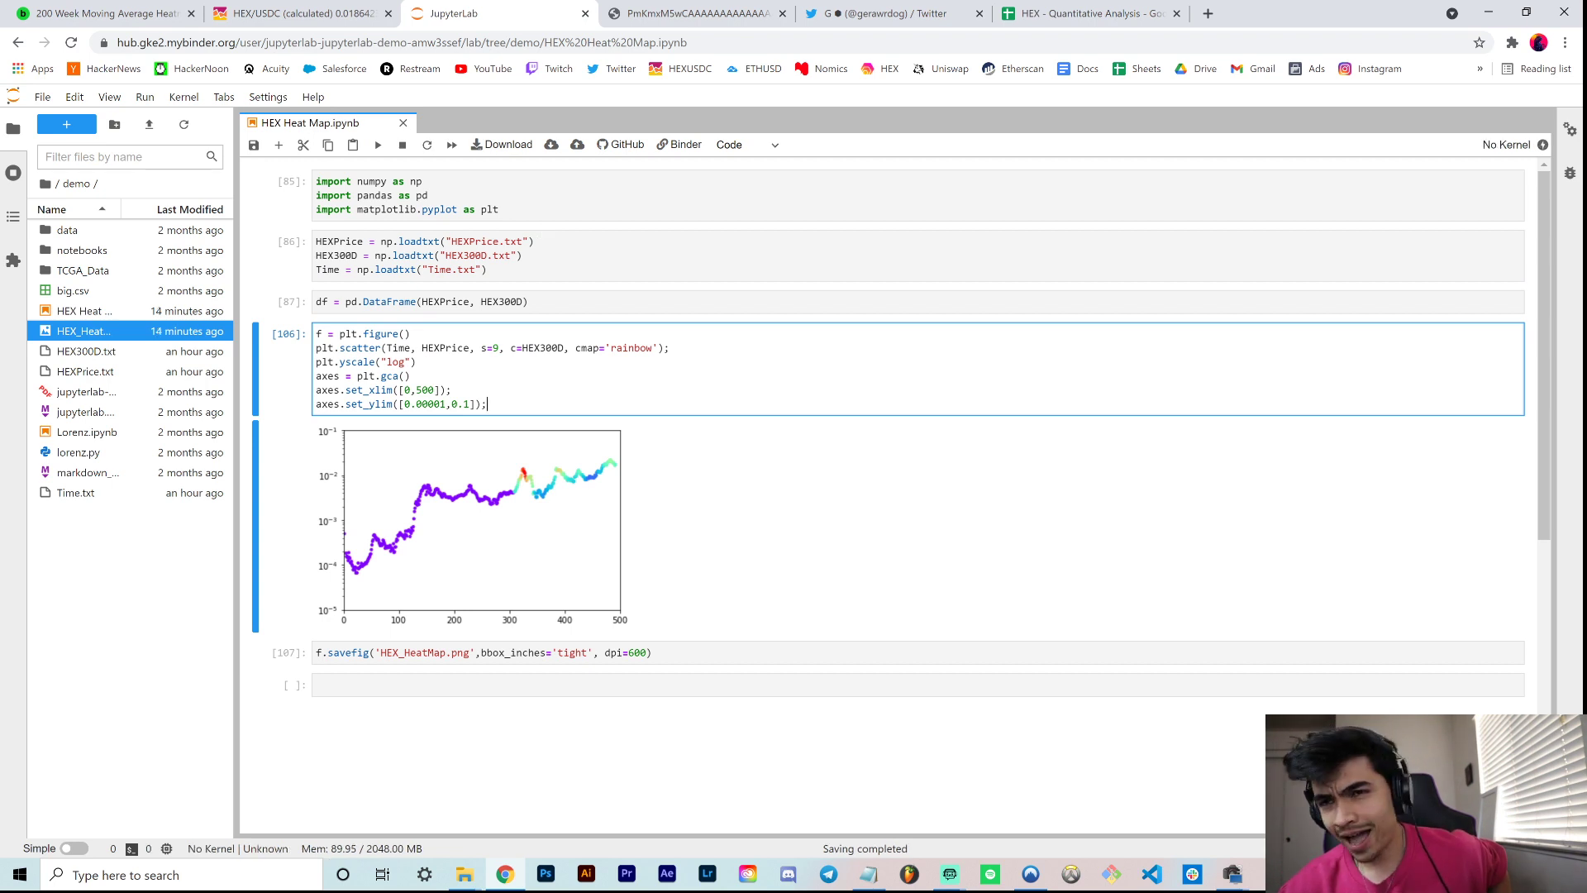
left_click(500, 209)
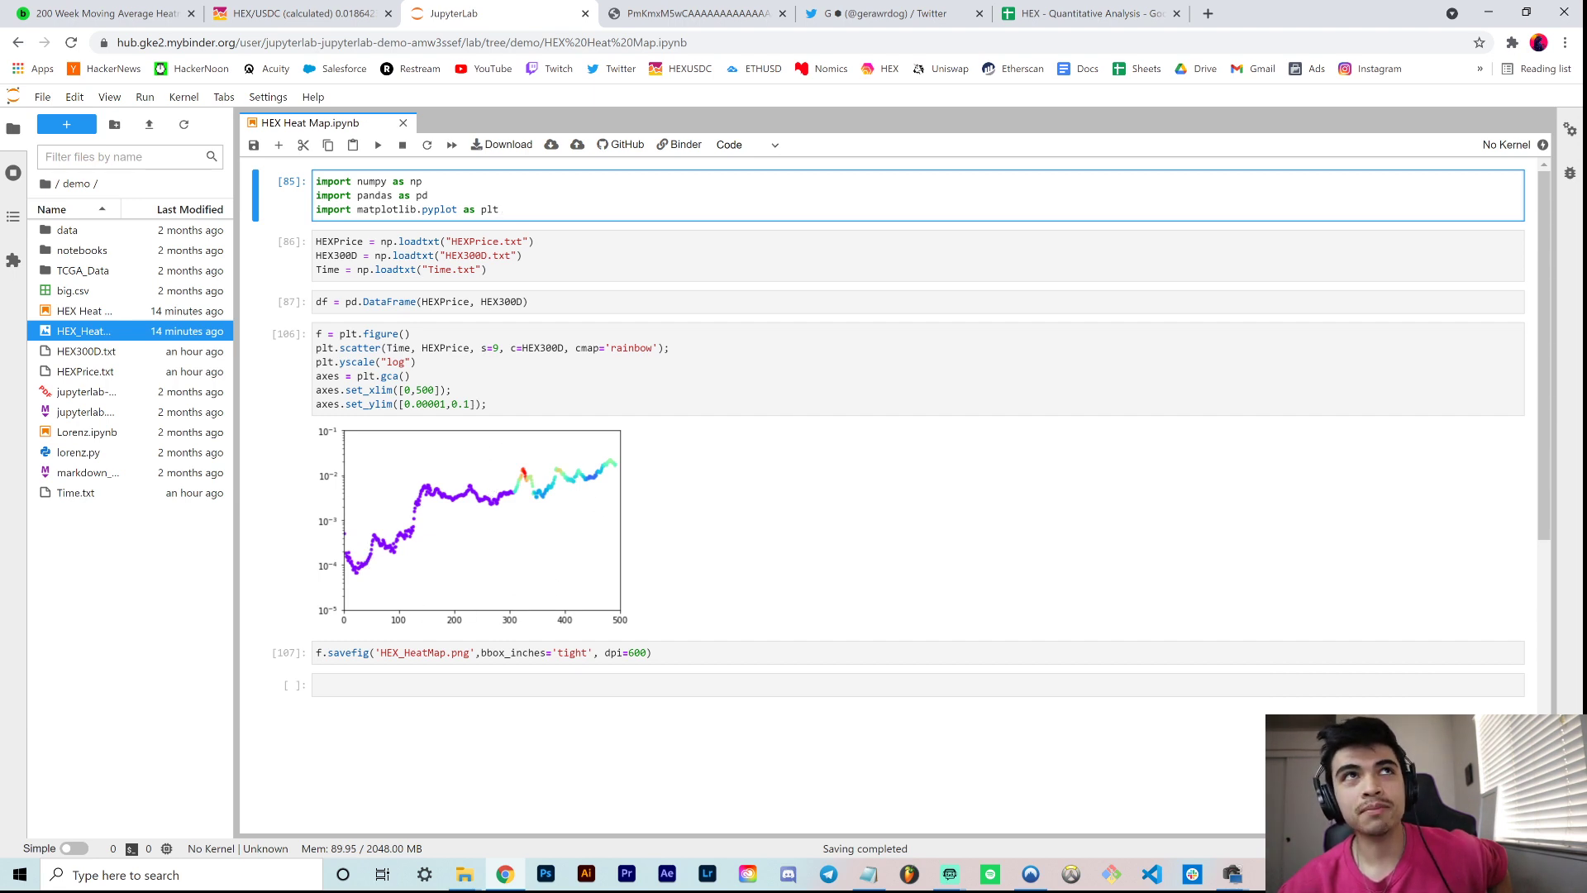
left_click(109, 12)
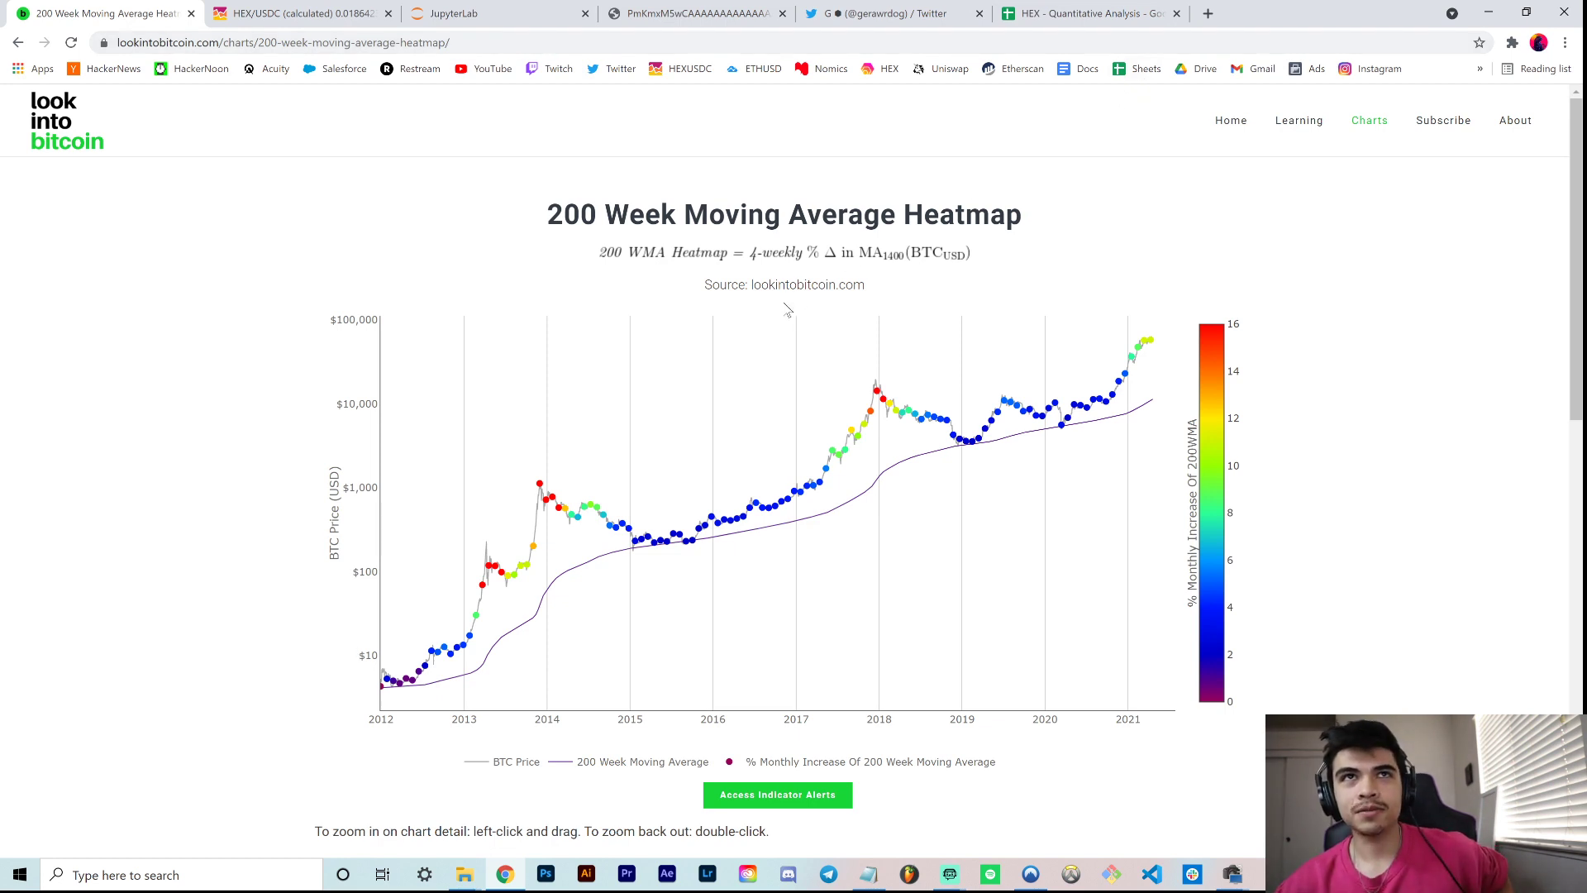
mouse_move(919, 497)
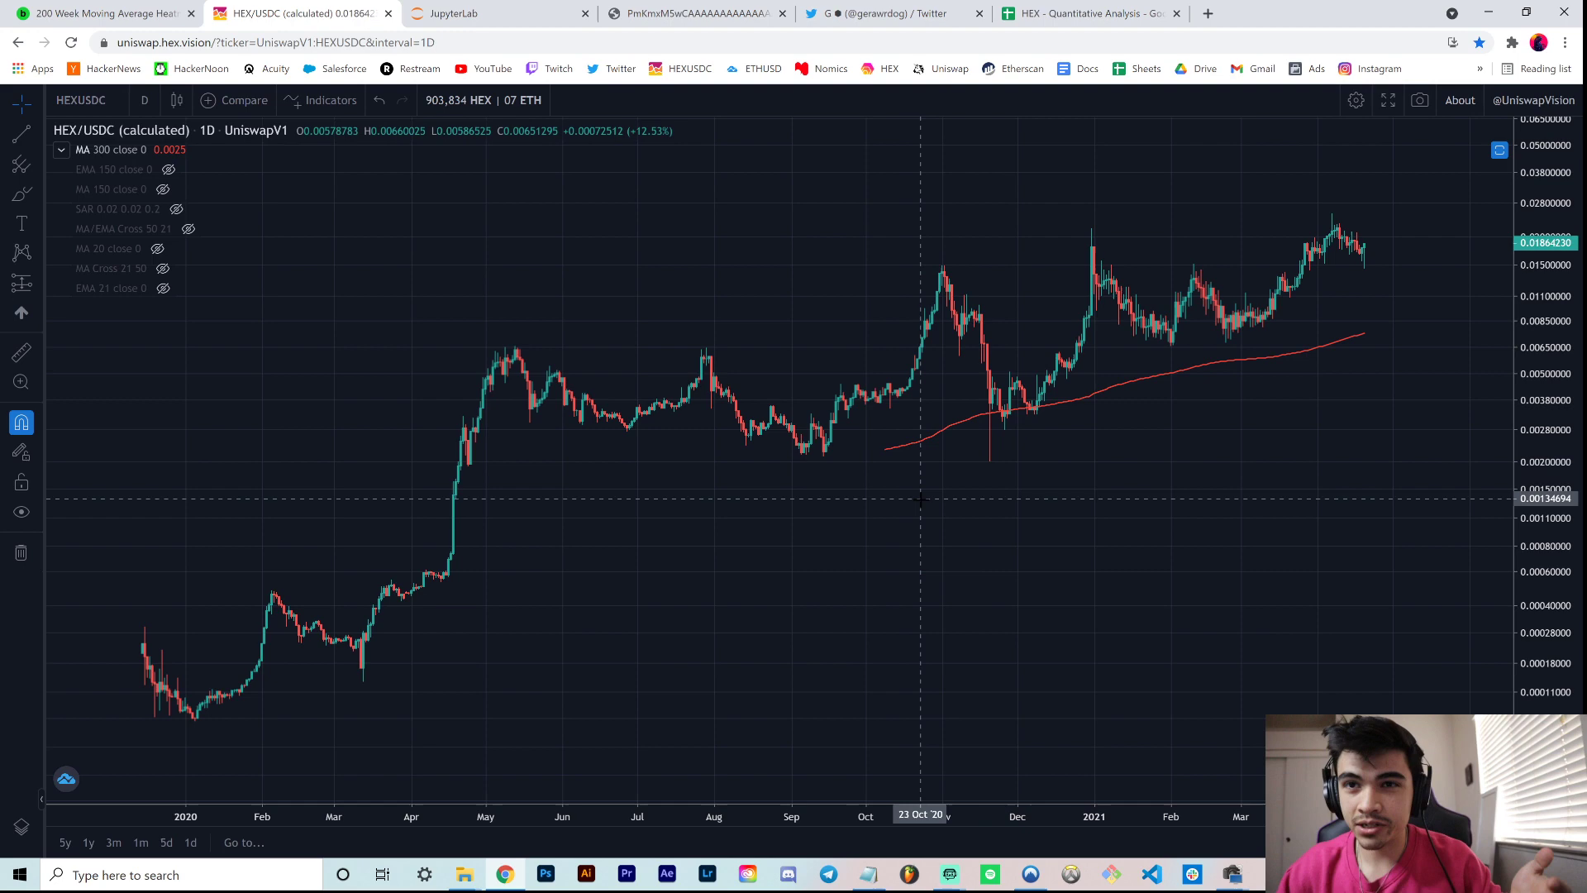
left_click(99, 13)
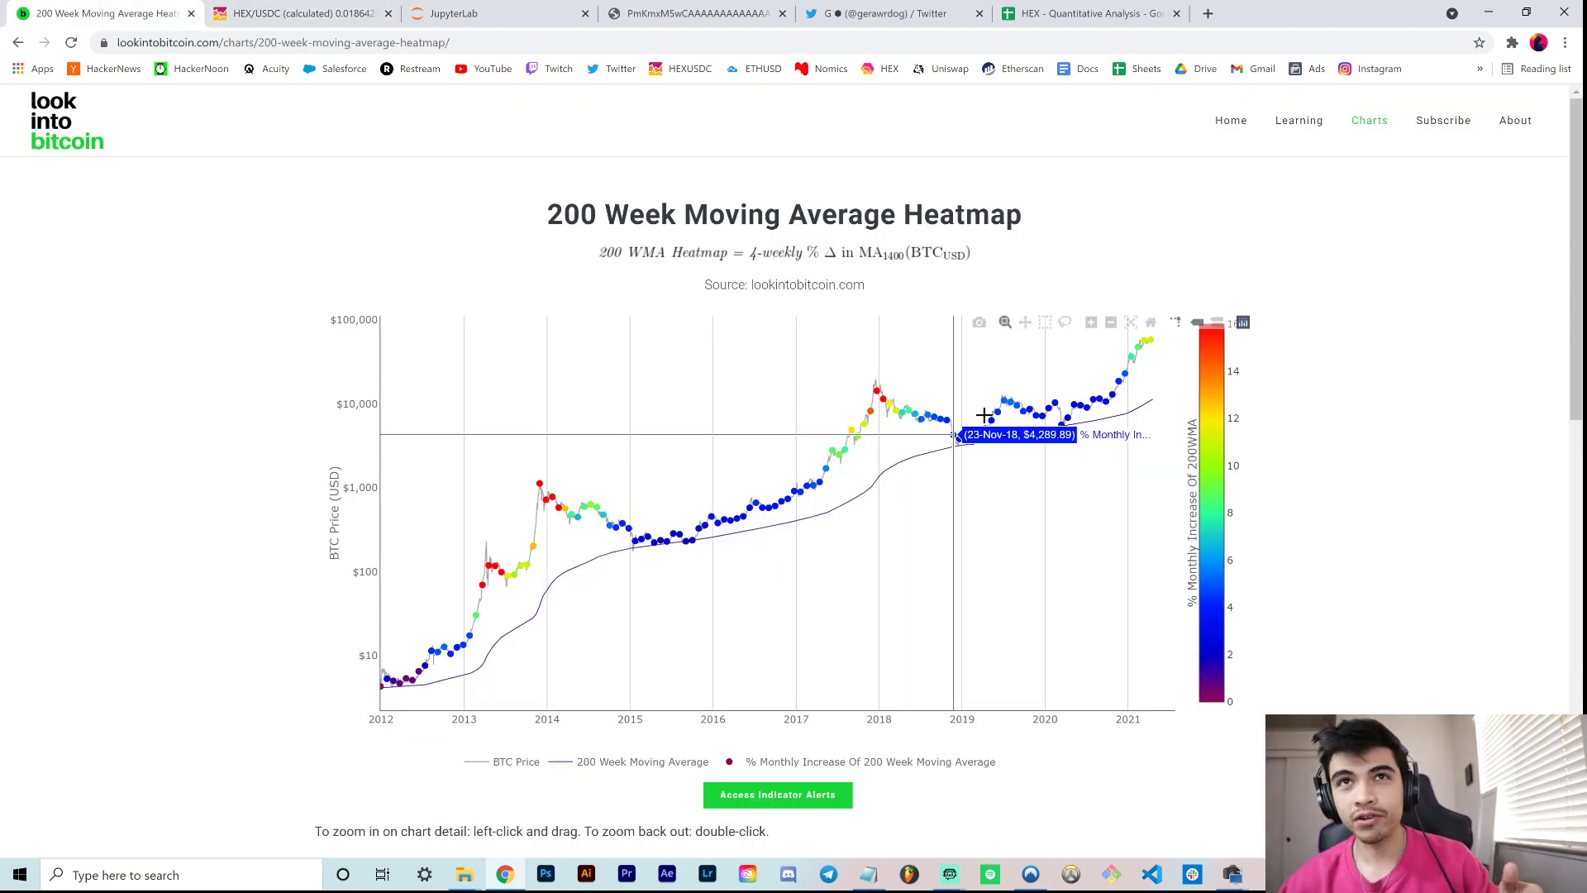
key("ctrl+Tab")
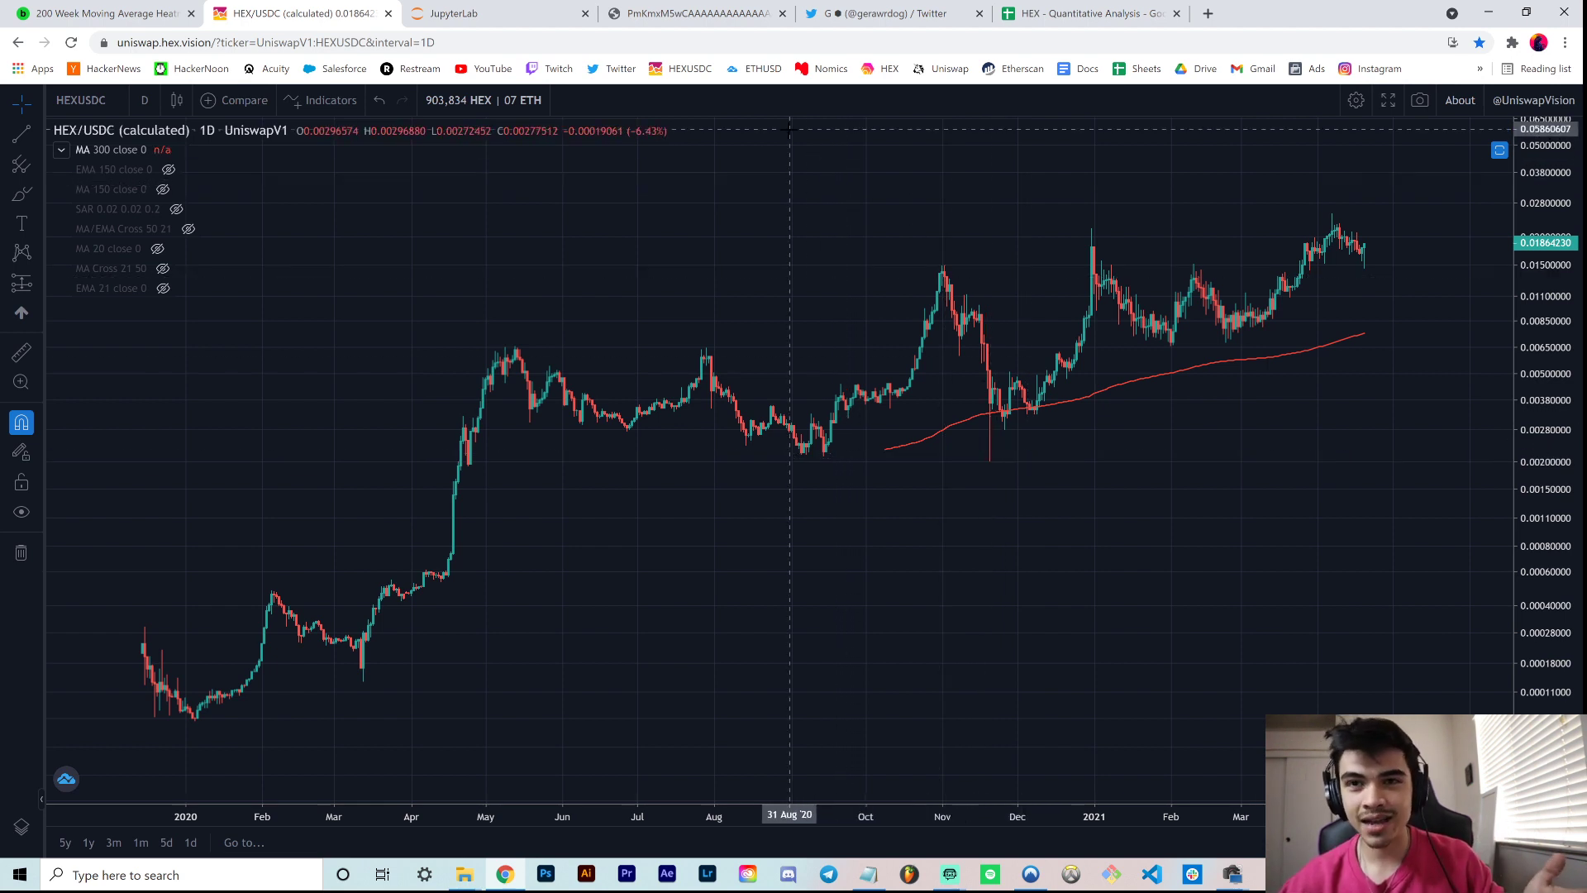
left_click(695, 12)
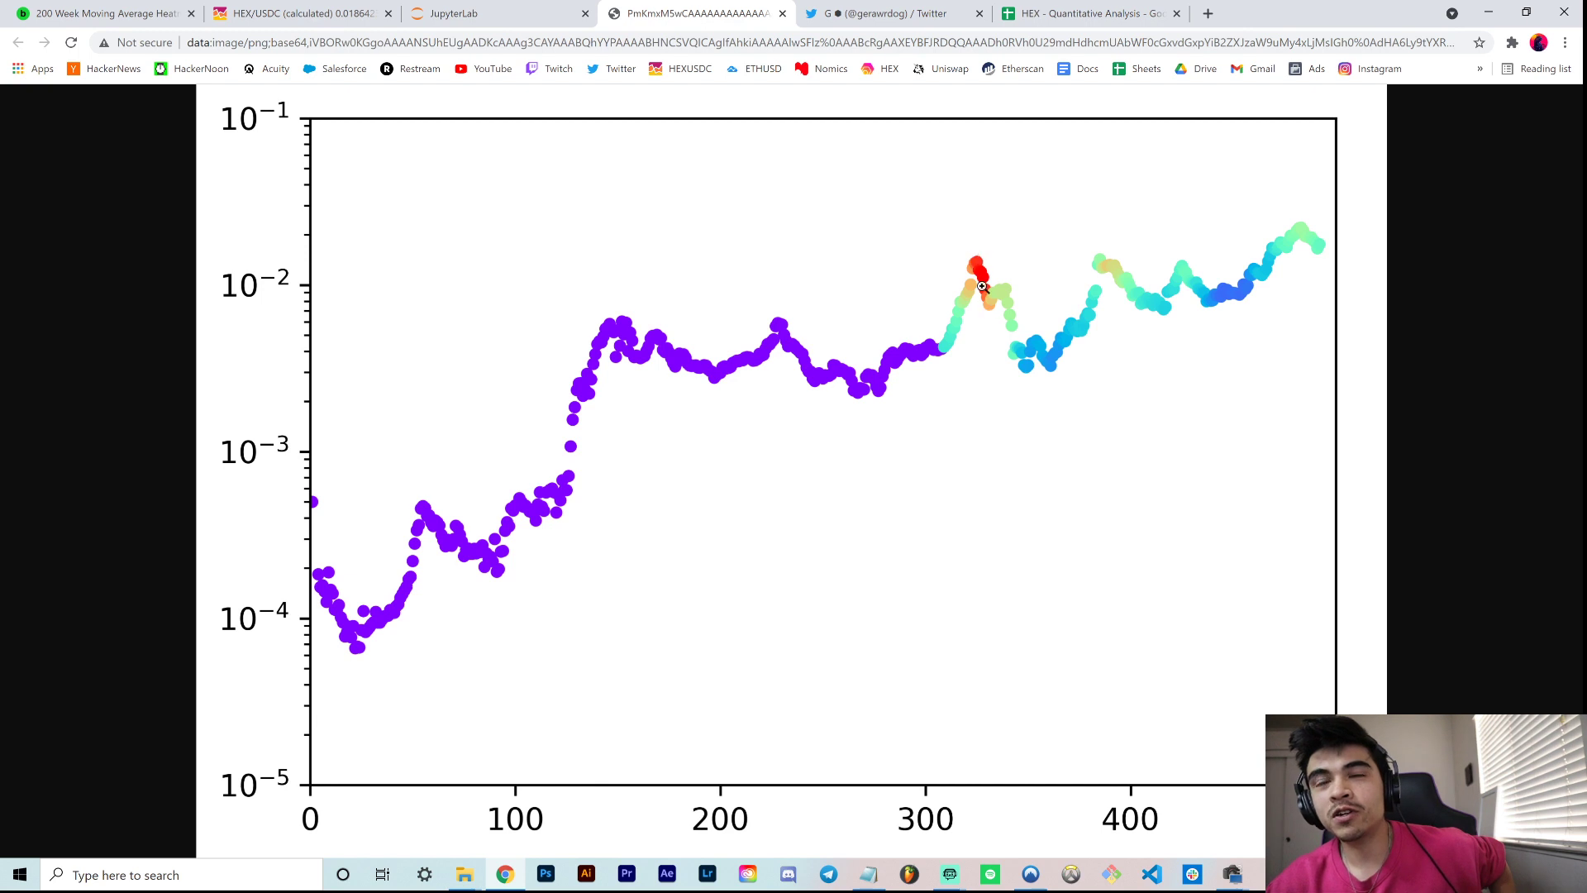
left_click(297, 13)
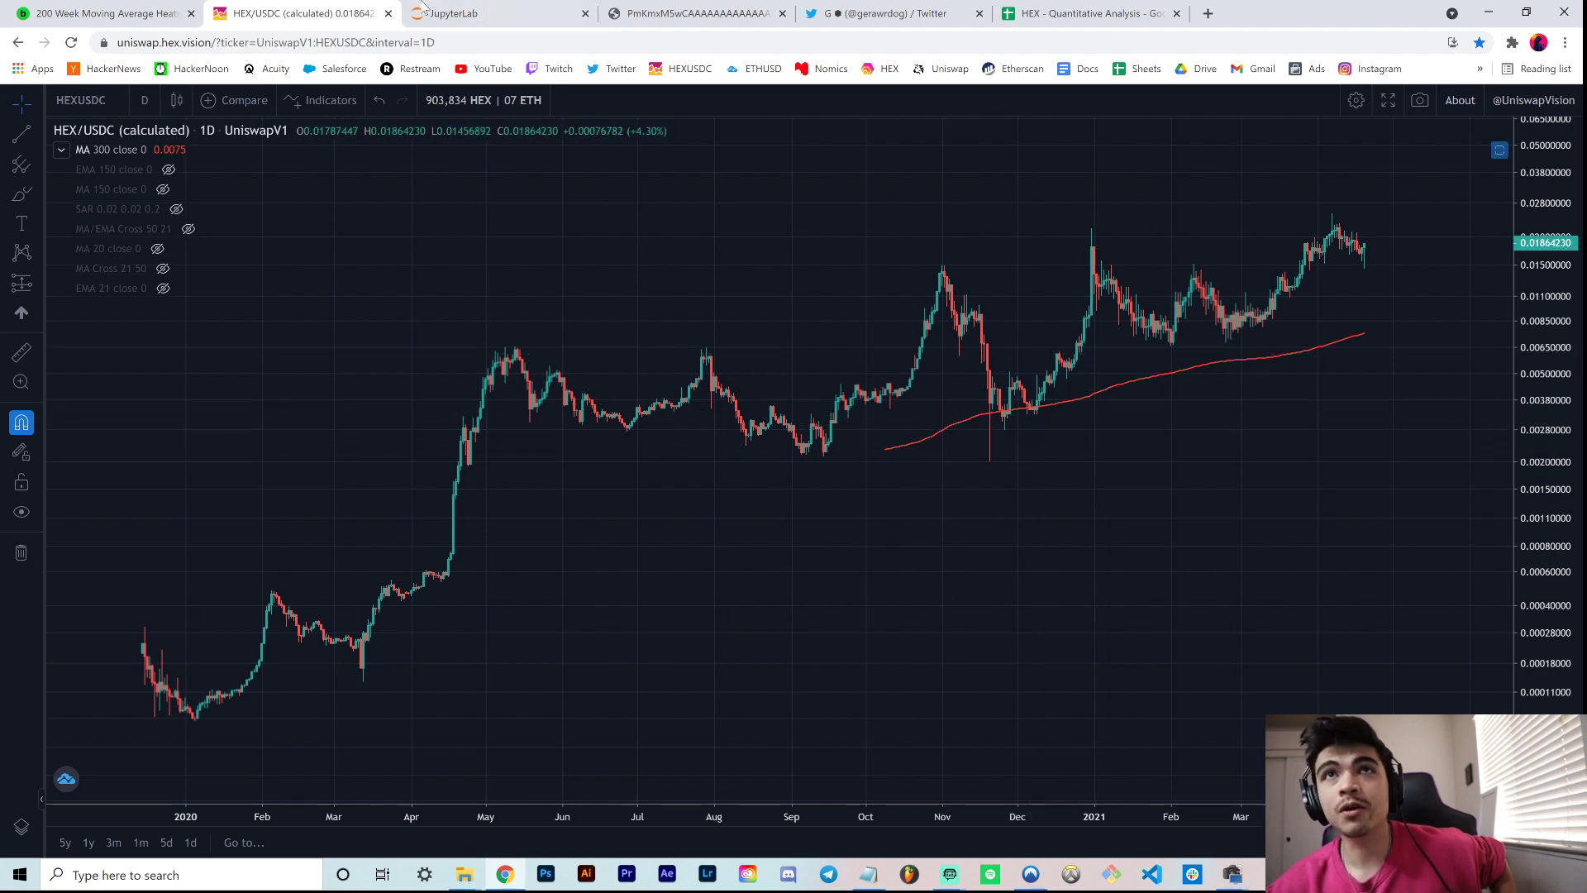
left_click(448, 14)
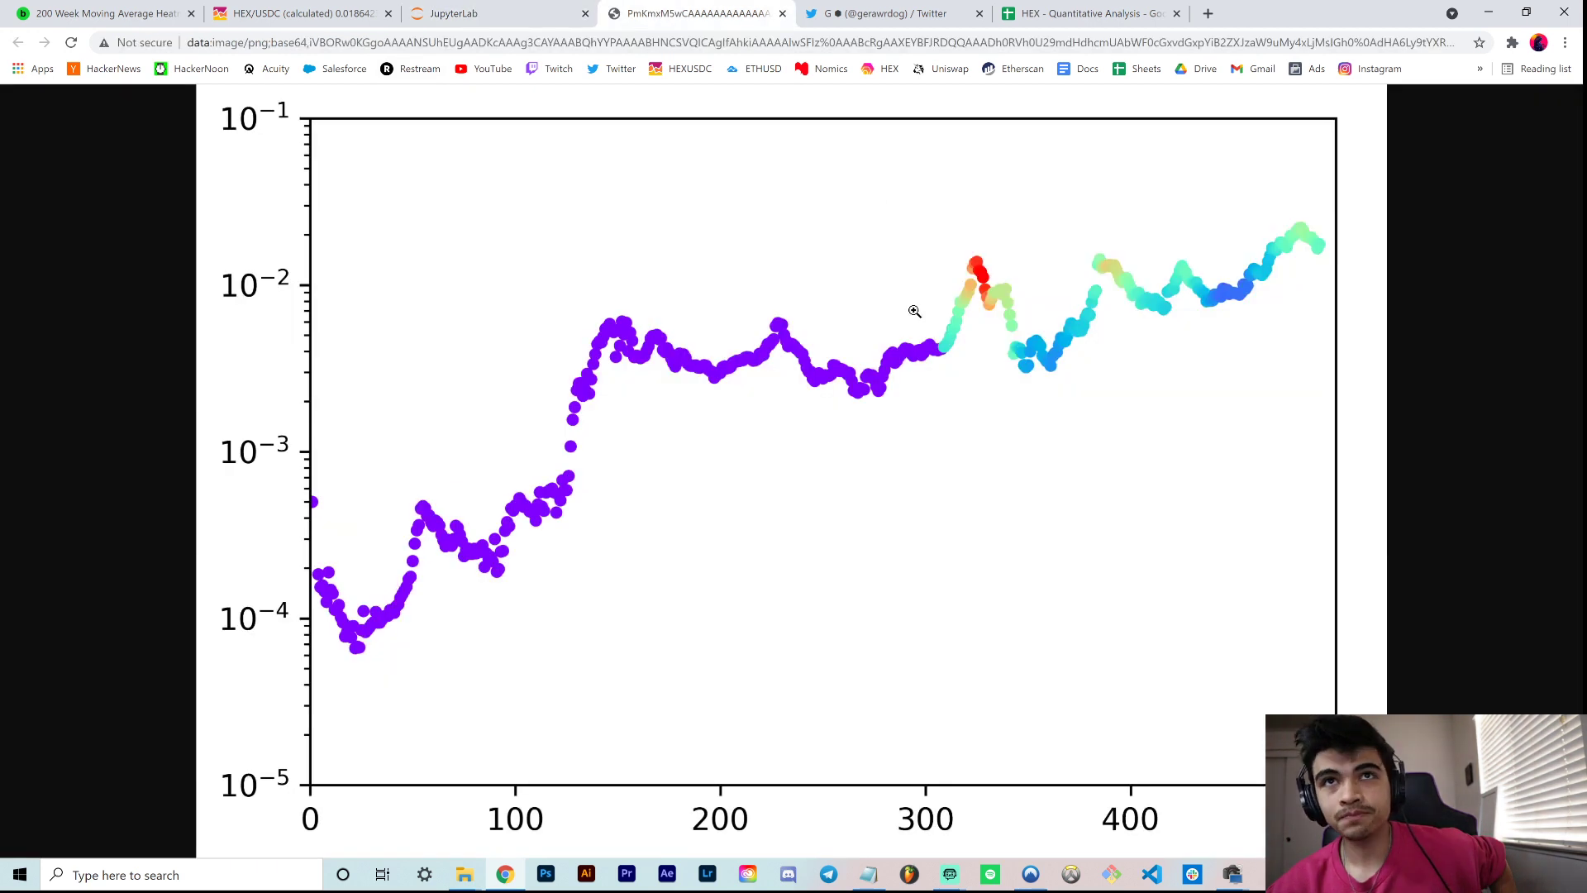
left_click(695, 14)
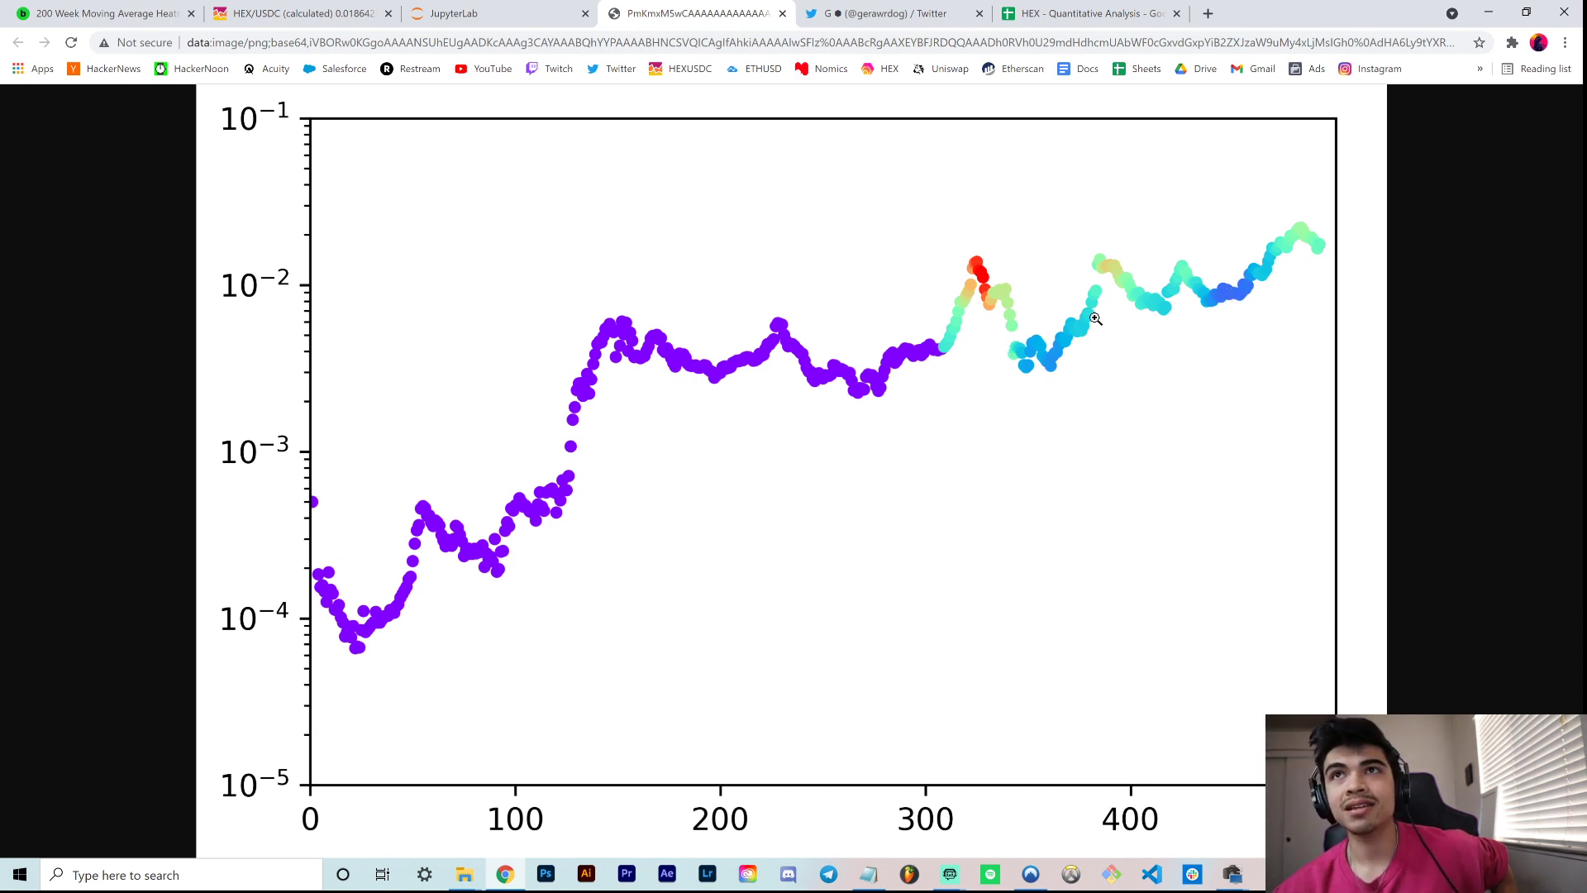
left_click(354, 19)
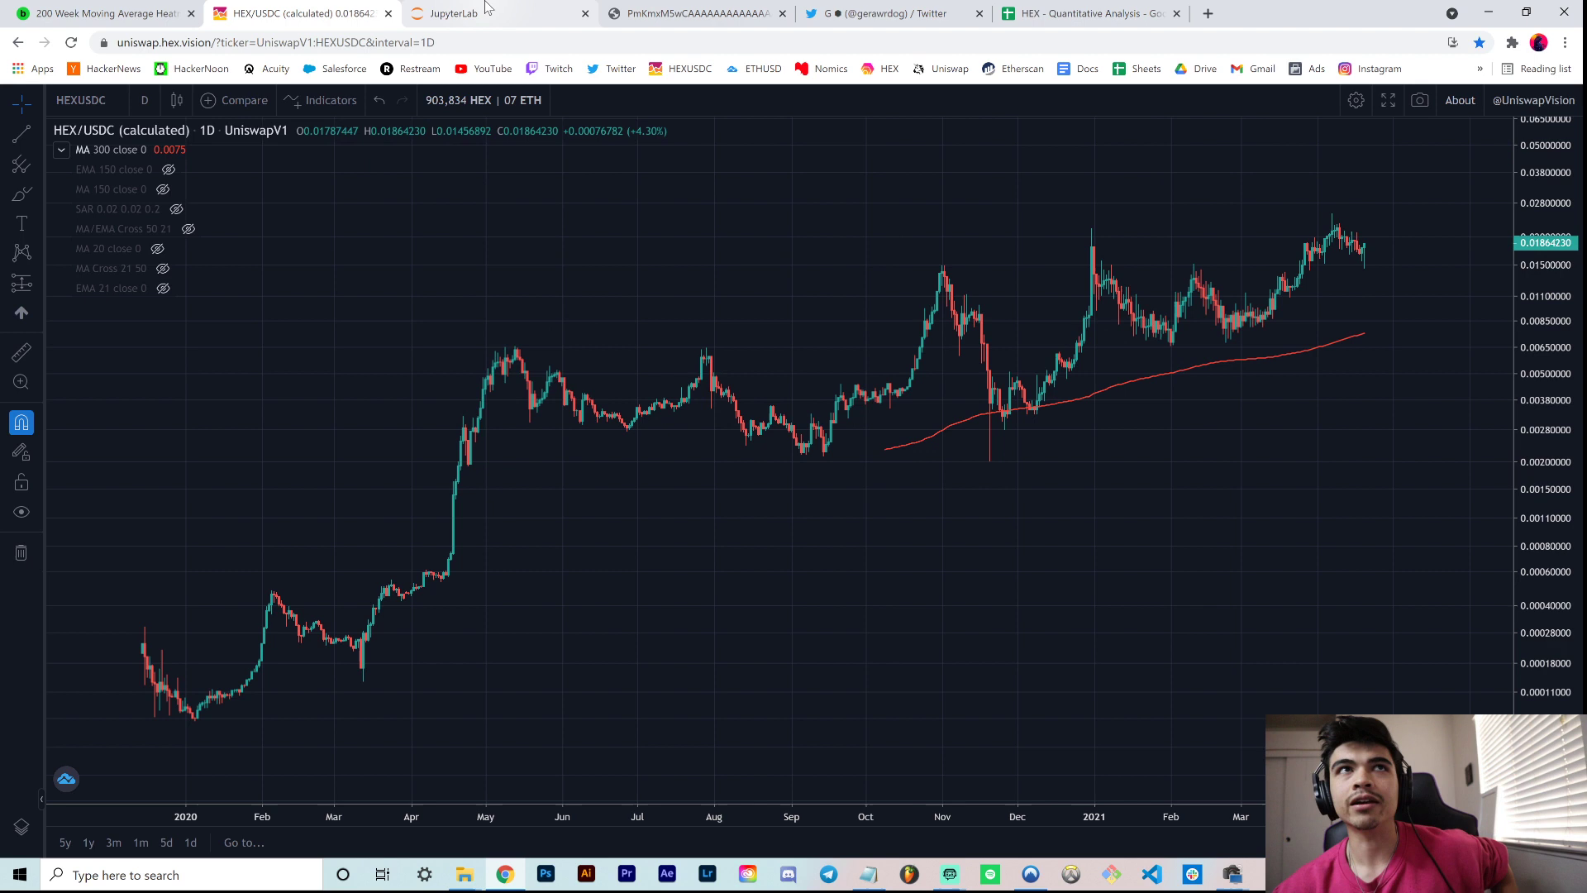
left_click(717, 13)
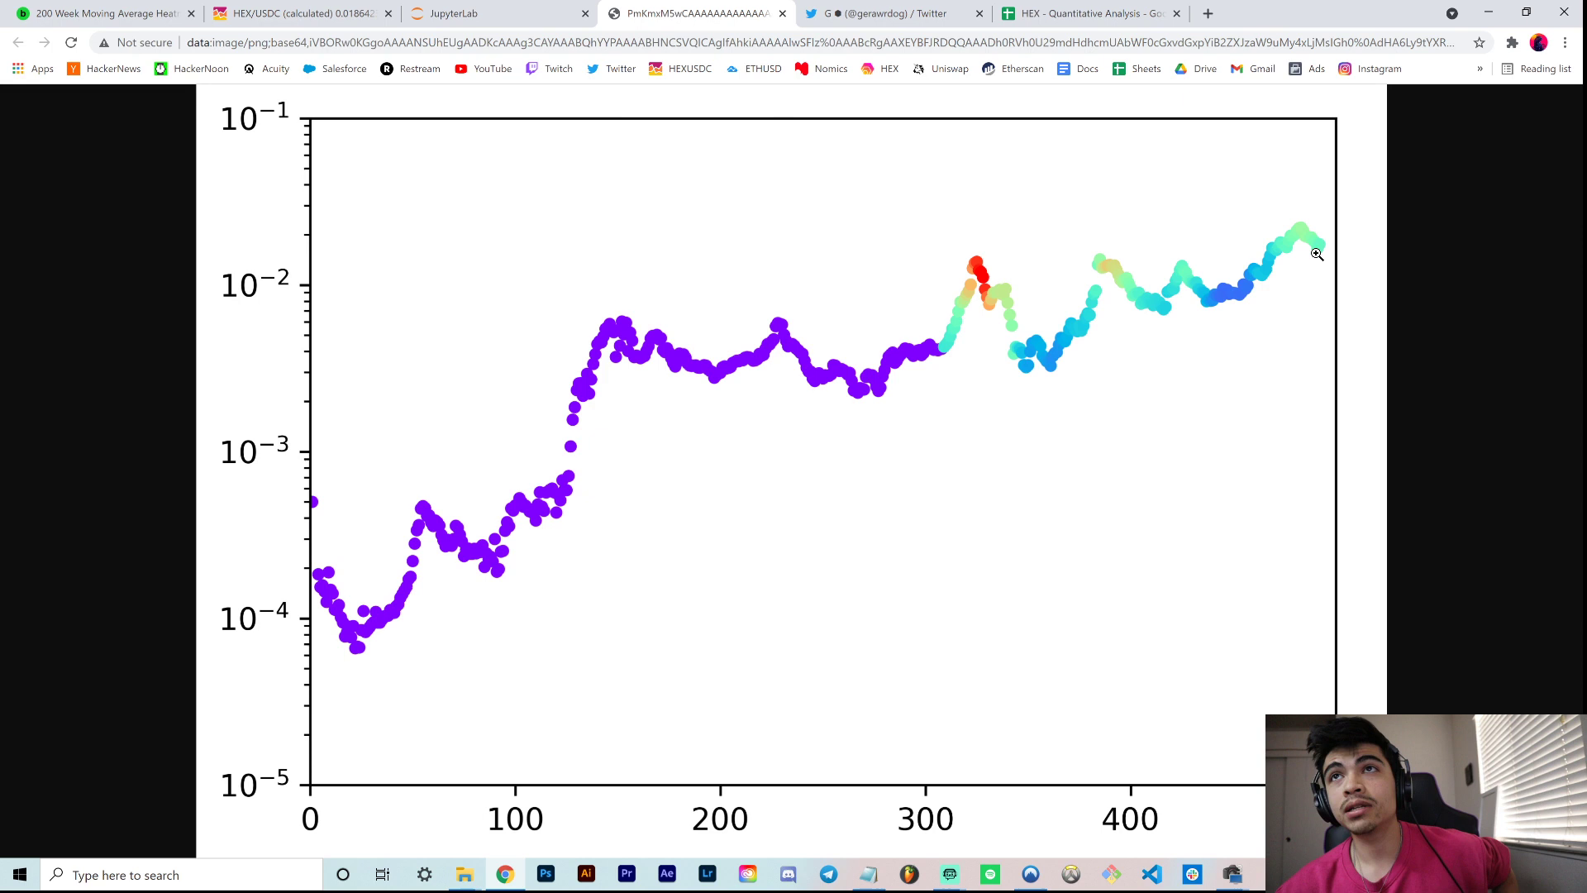
key("ctrl+2")
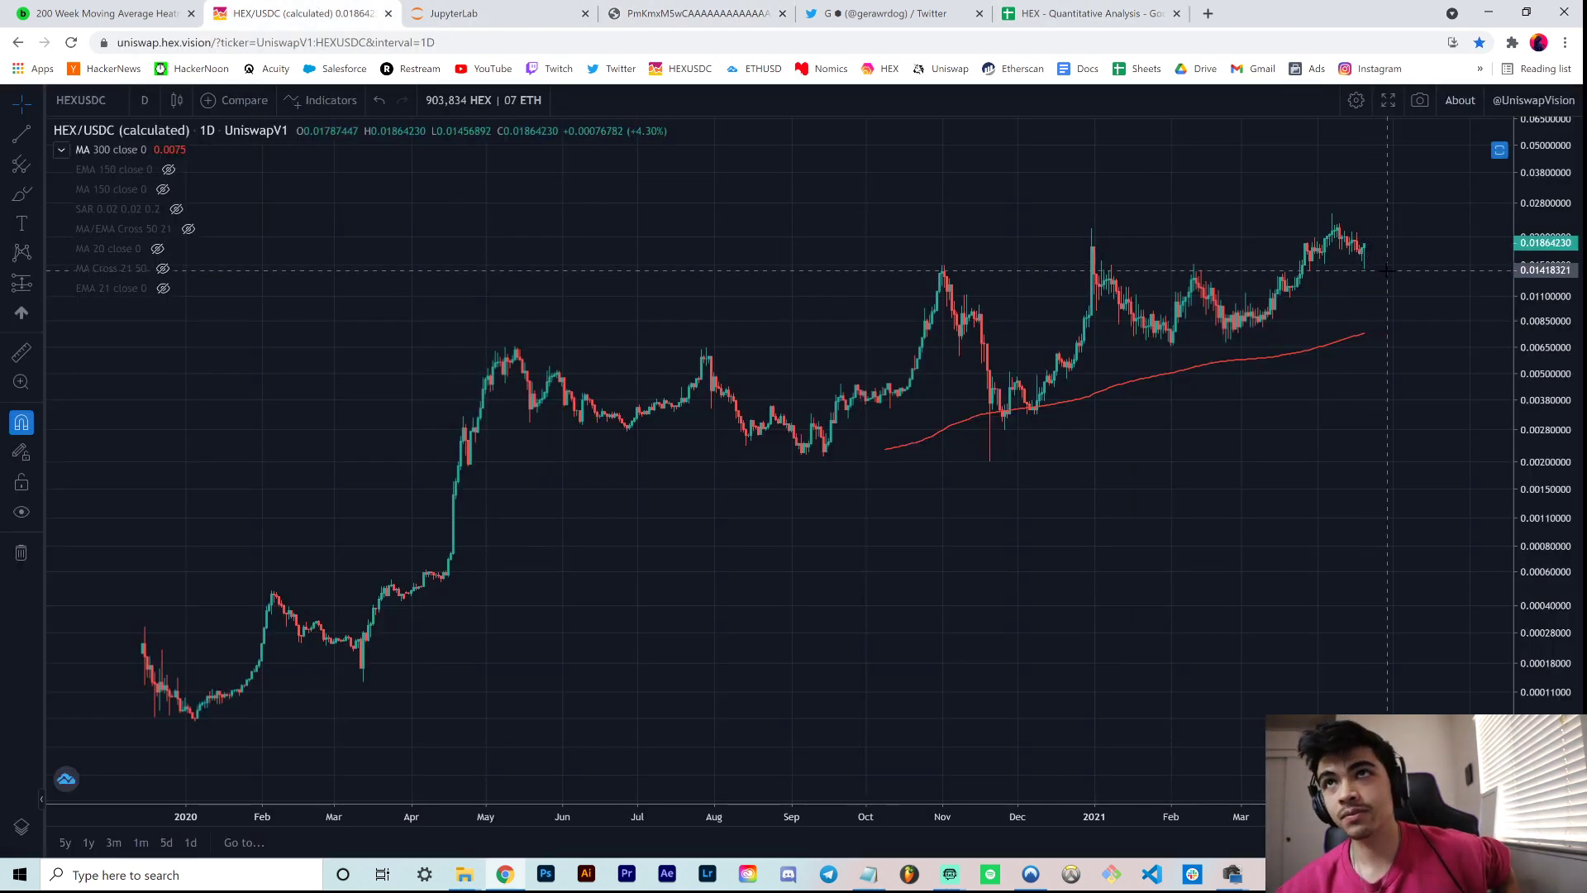
Load the HEX/USDC (calculated) Uniswap V2 pair from the symbol search.
left_click_drag(1373, 260, 1380, 266)
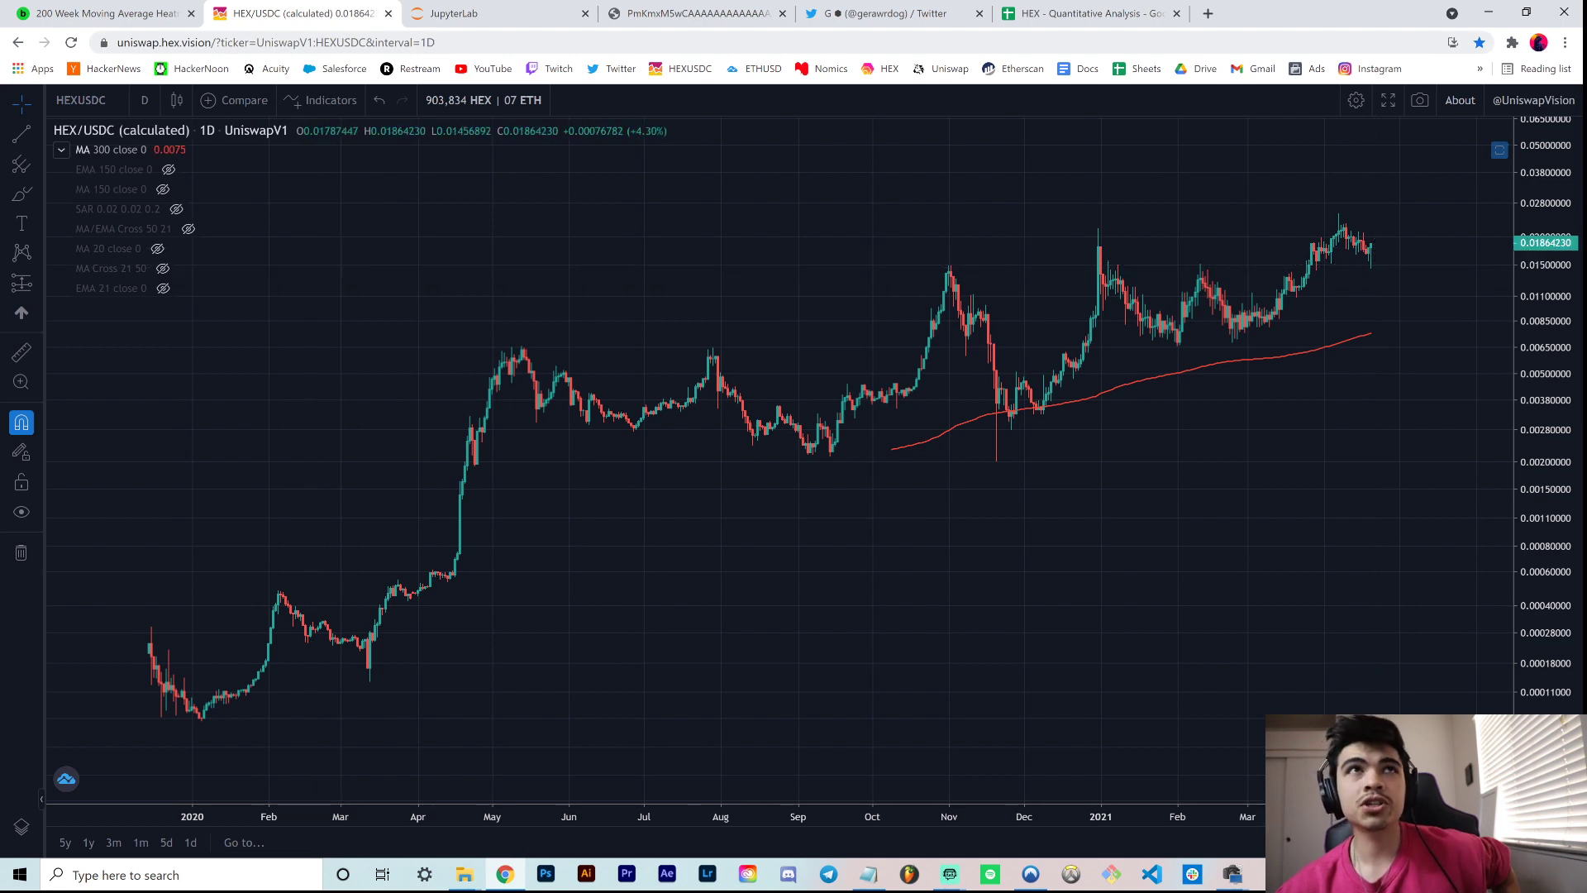
left_click(80, 99)
type("HE")
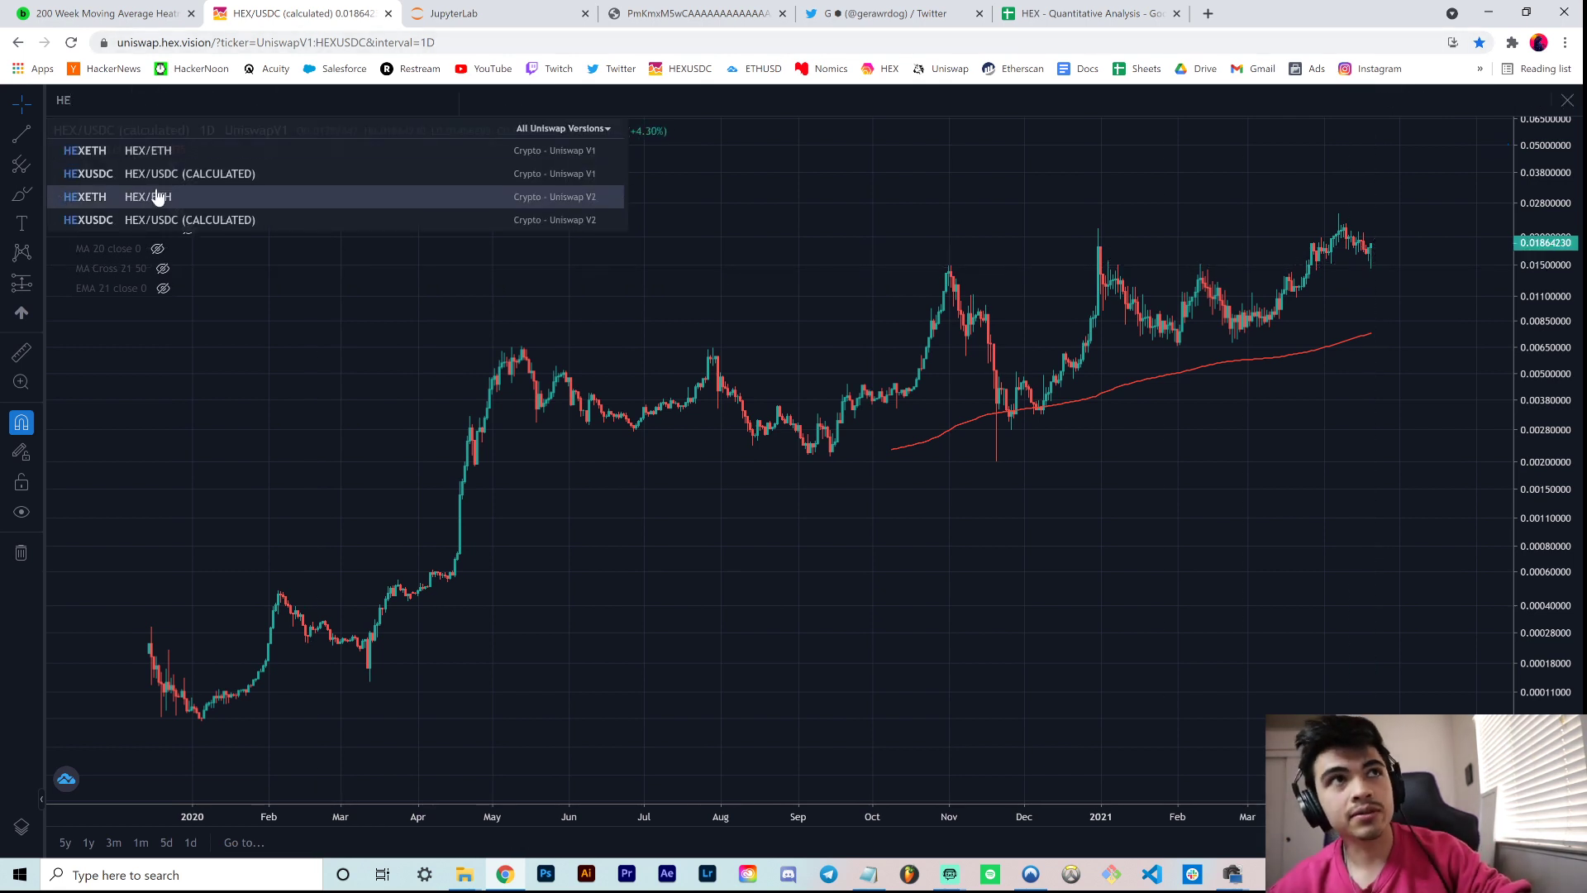
left_click(166, 220)
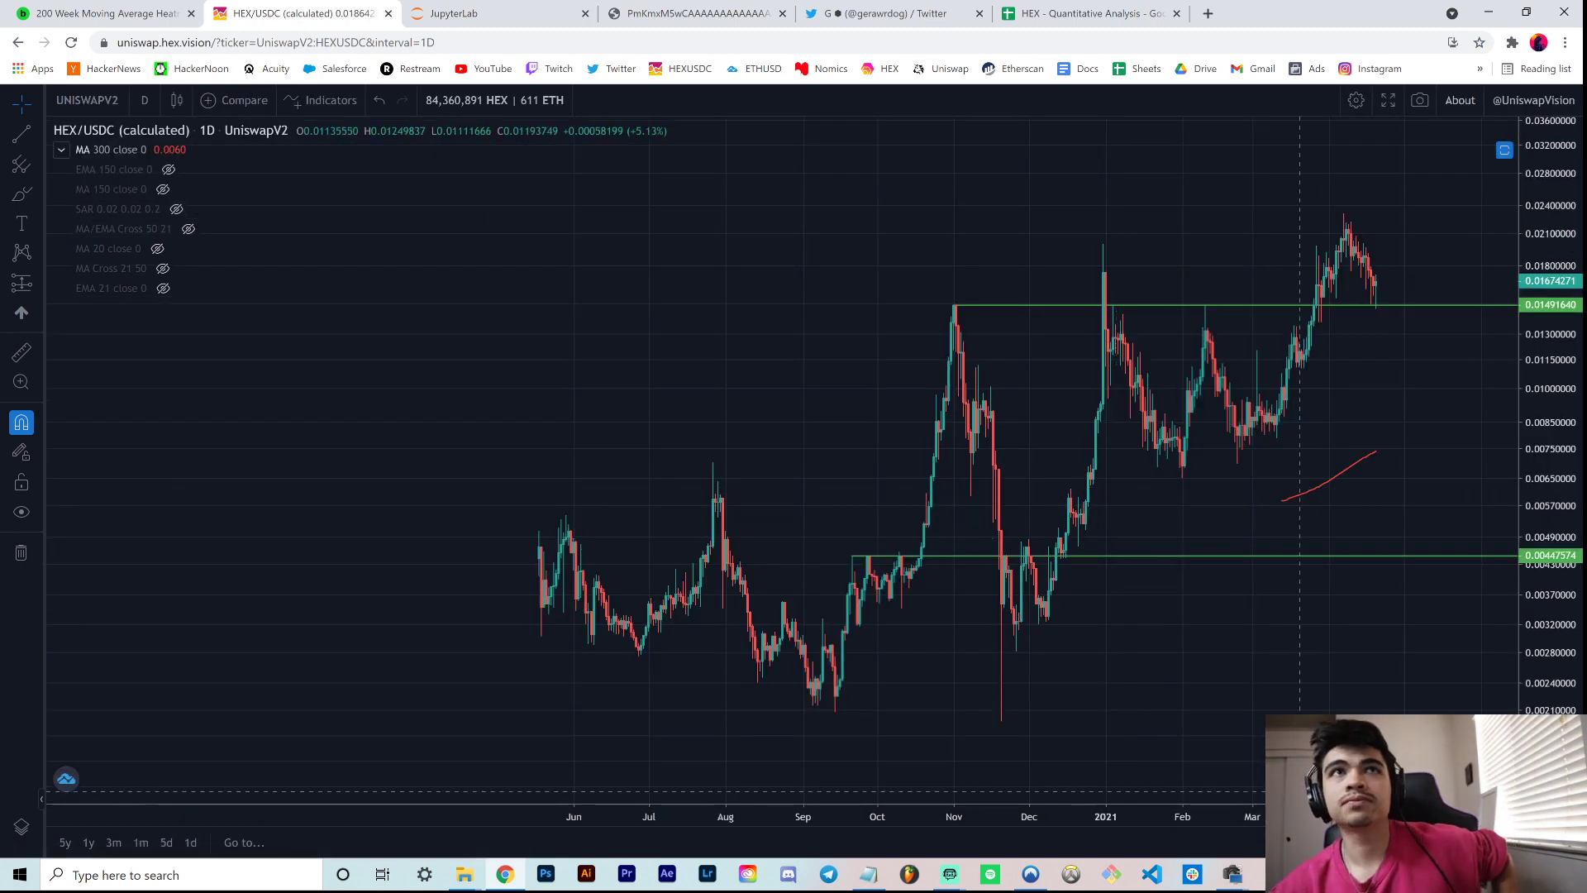
scroll(1237, 367, "up", 5)
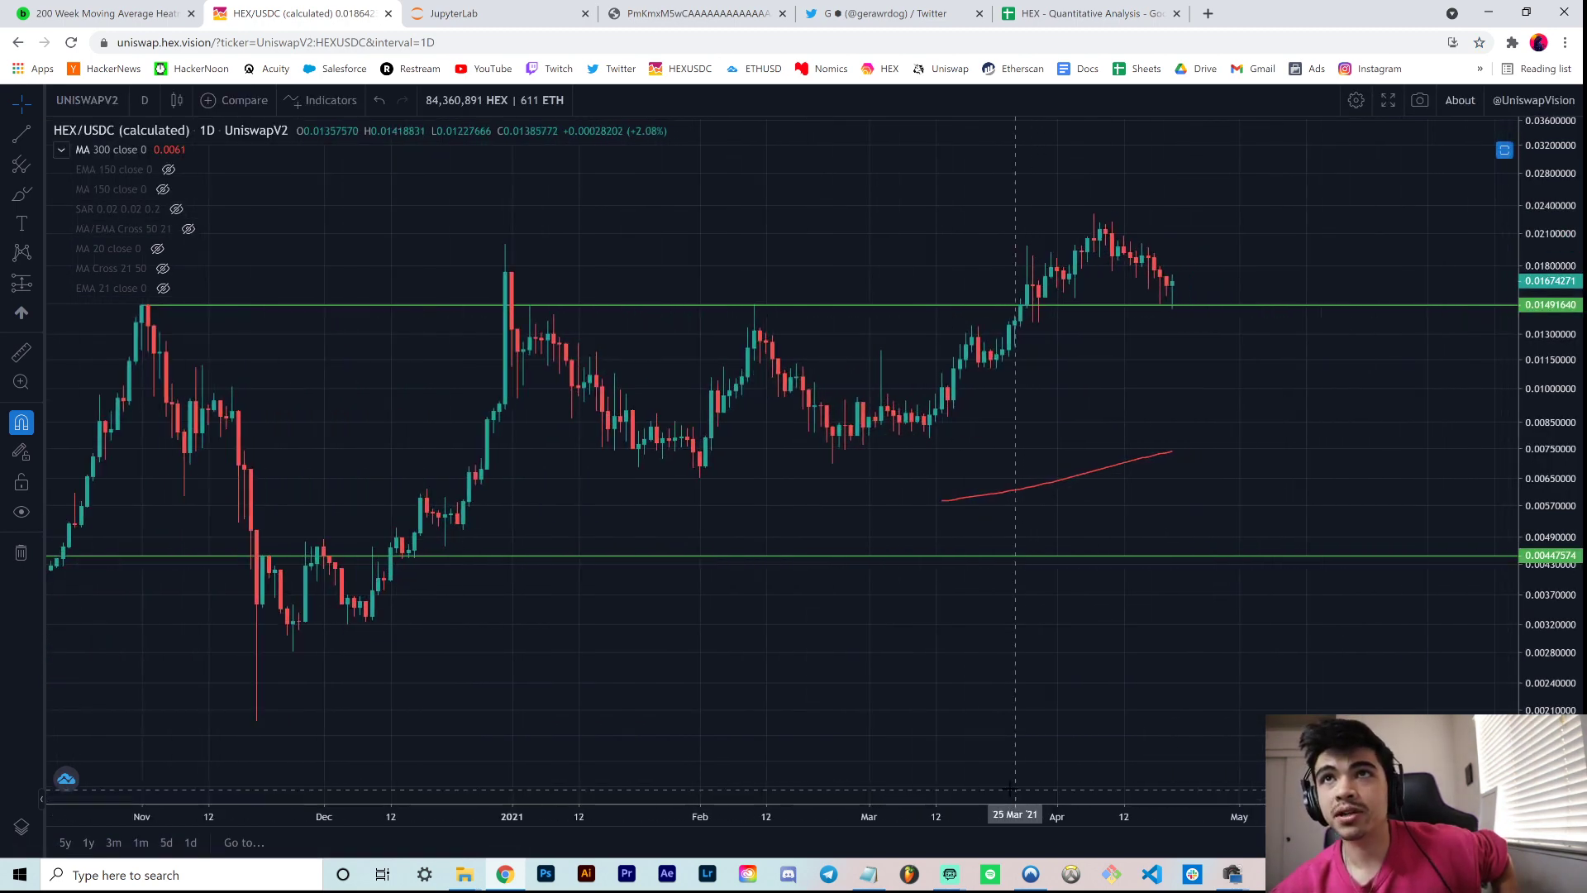
Pan the recent HEX/USDC price action, then view the coloured log-scale price plot.
left_click_drag(1236, 368, 1325, 359)
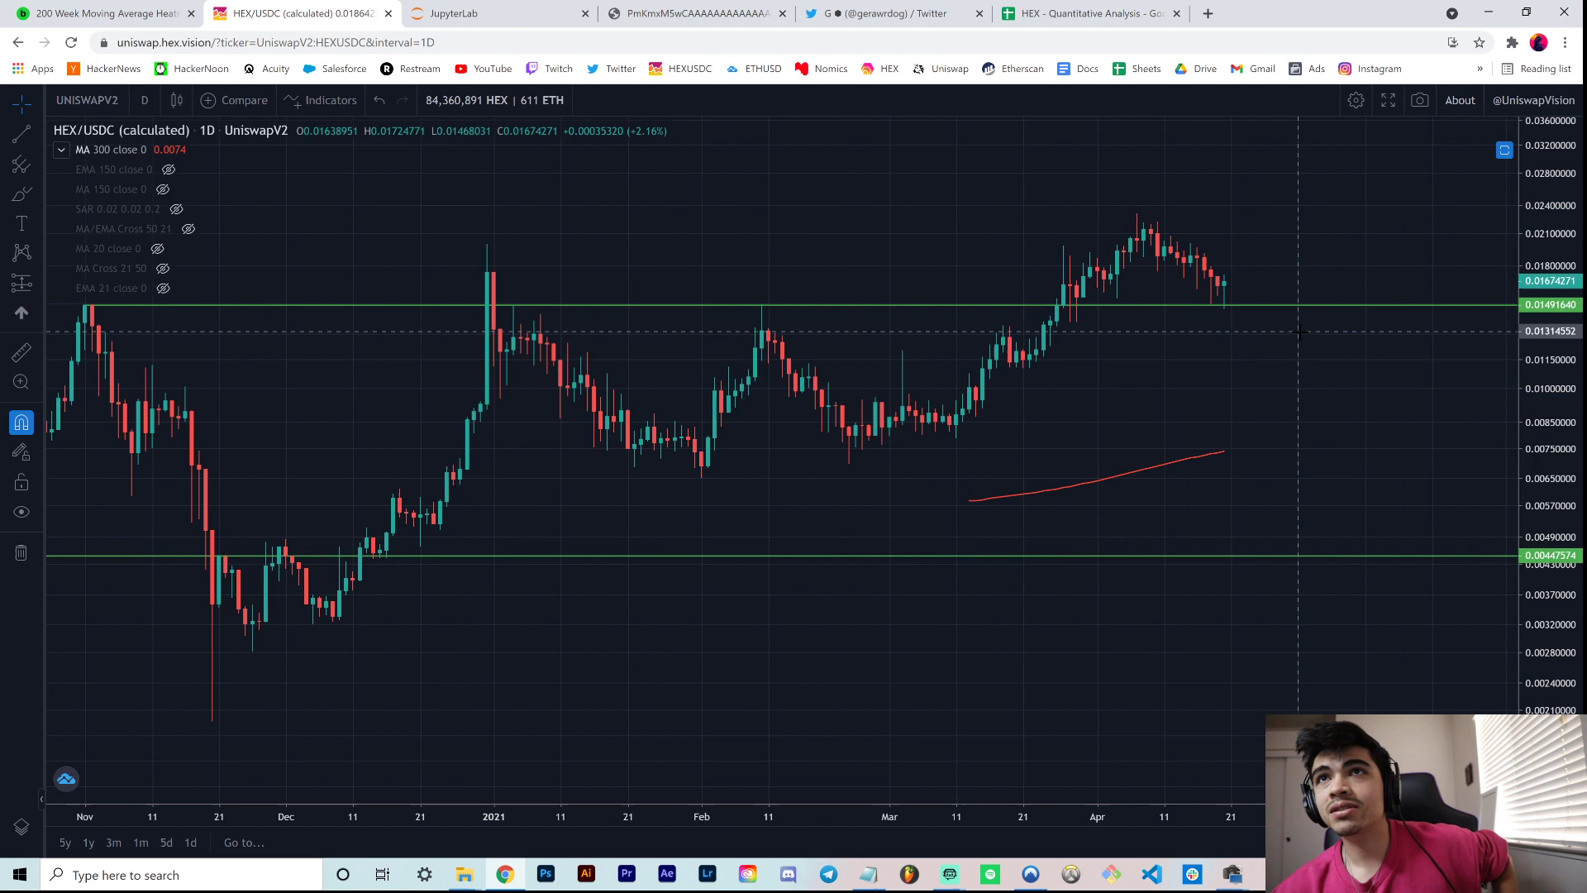
left_click(647, 14)
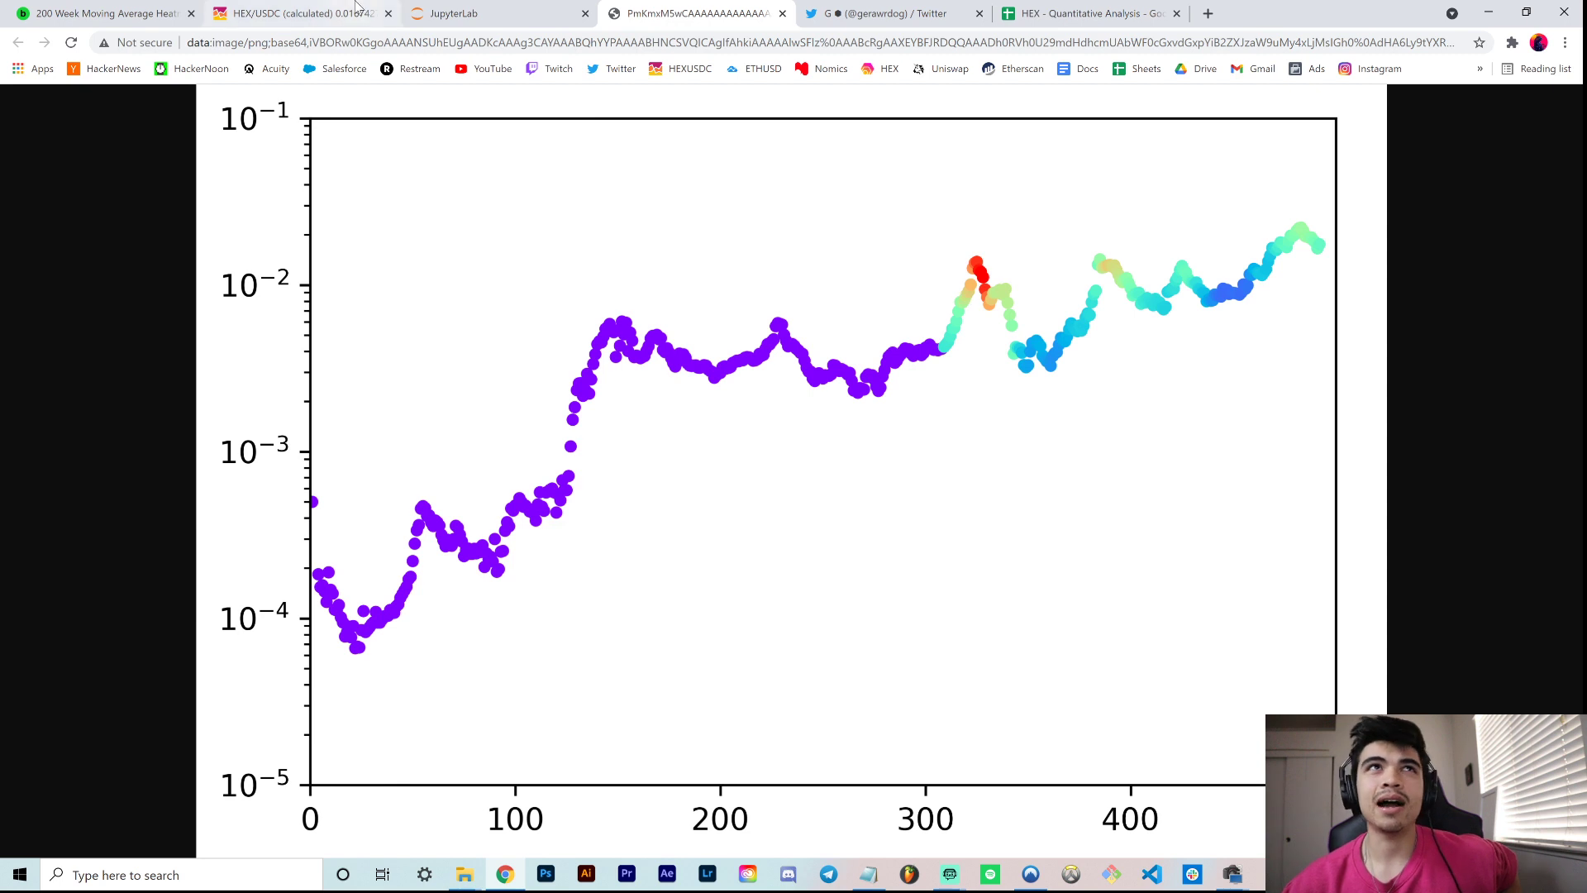
Return to the HEX/USDC chart and collapse its indicator list into one row.
left_click(298, 14)
left_click_drag(662, 197, 687, 198)
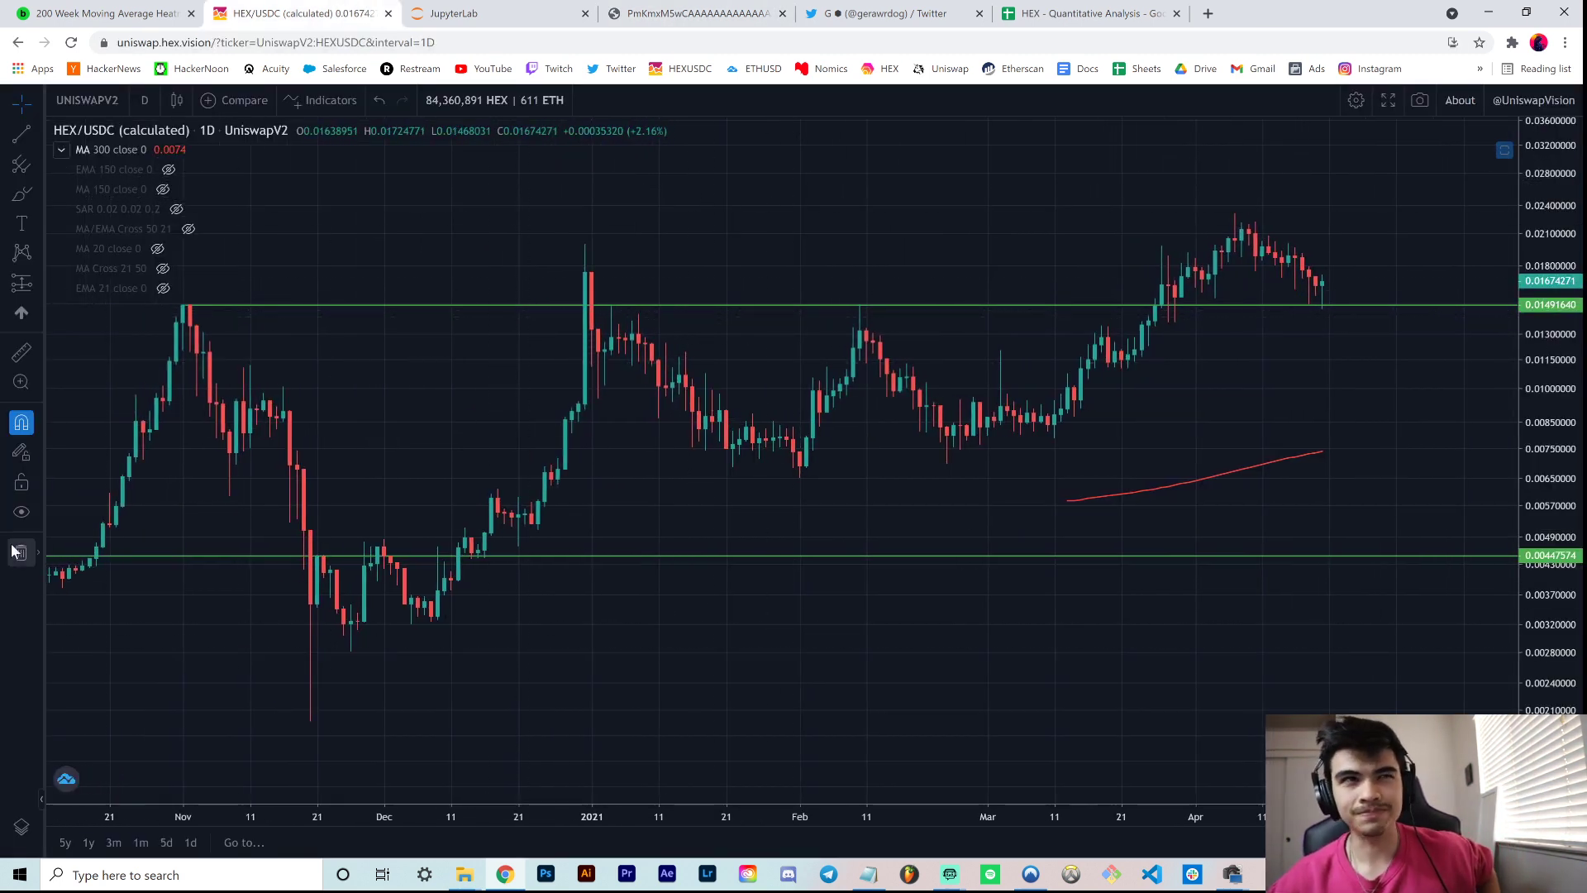
left_click(60, 150)
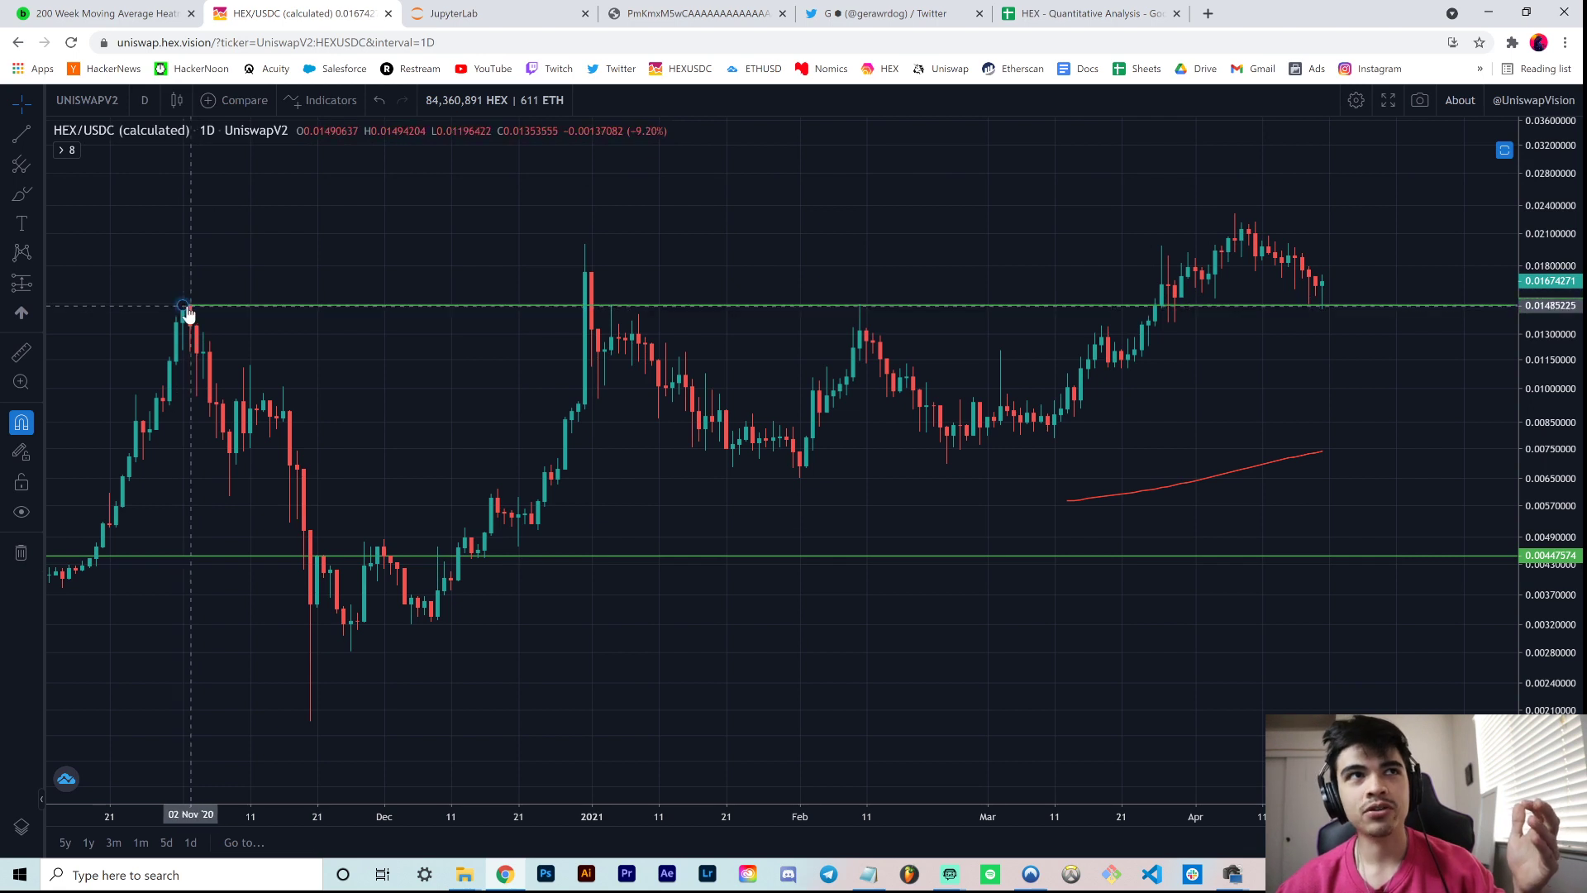
Draw a horizontal ray at about 0.01373 anchored on the late-October peak.
left_click(17, 139)
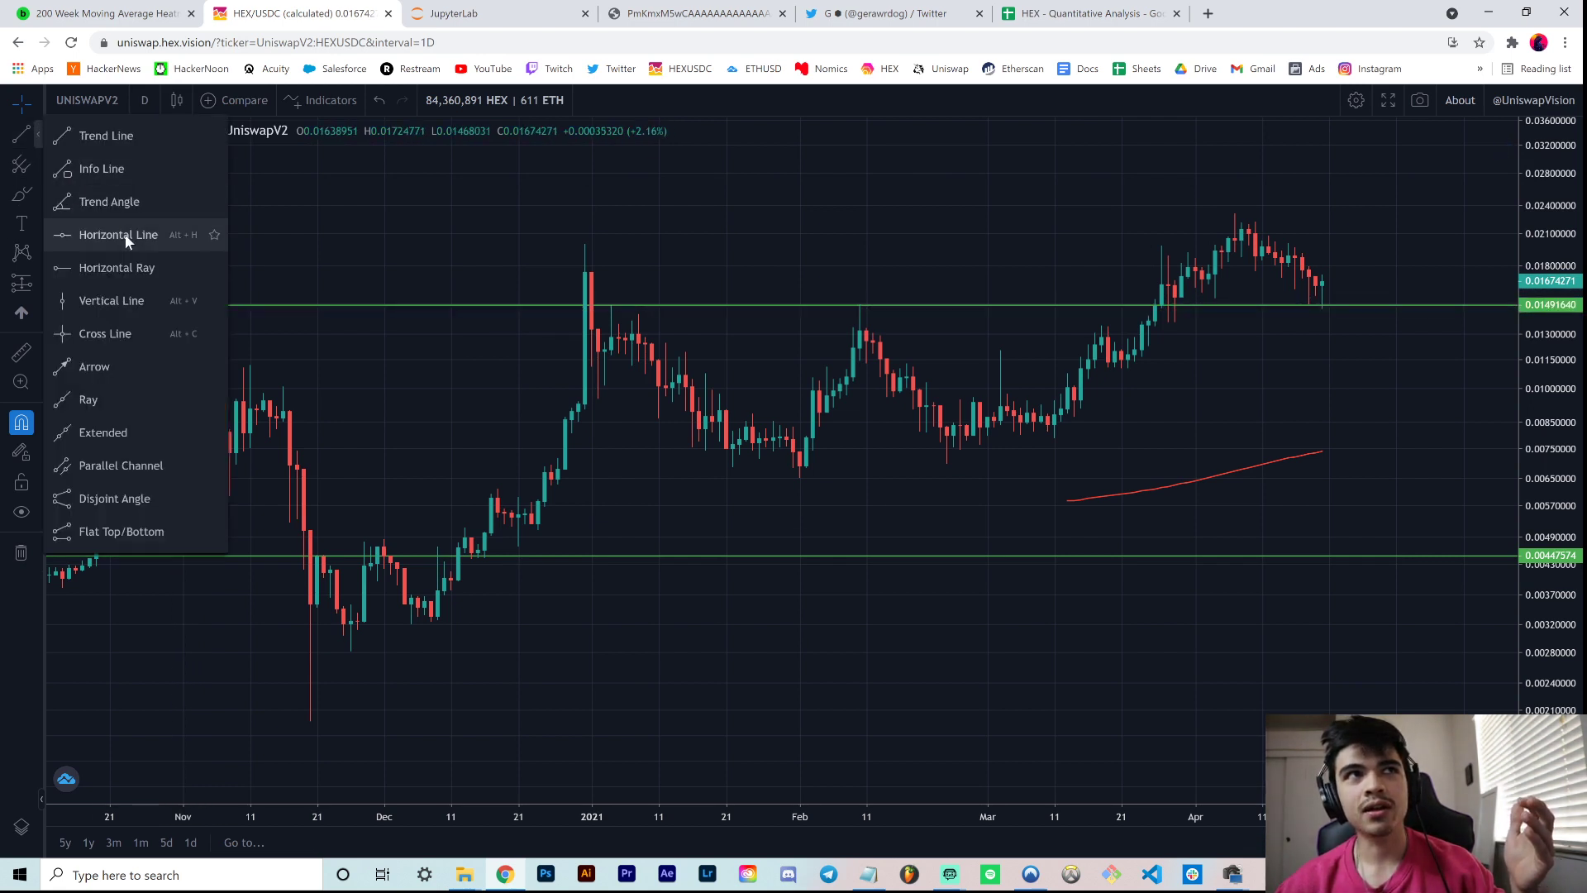
left_click(136, 266)
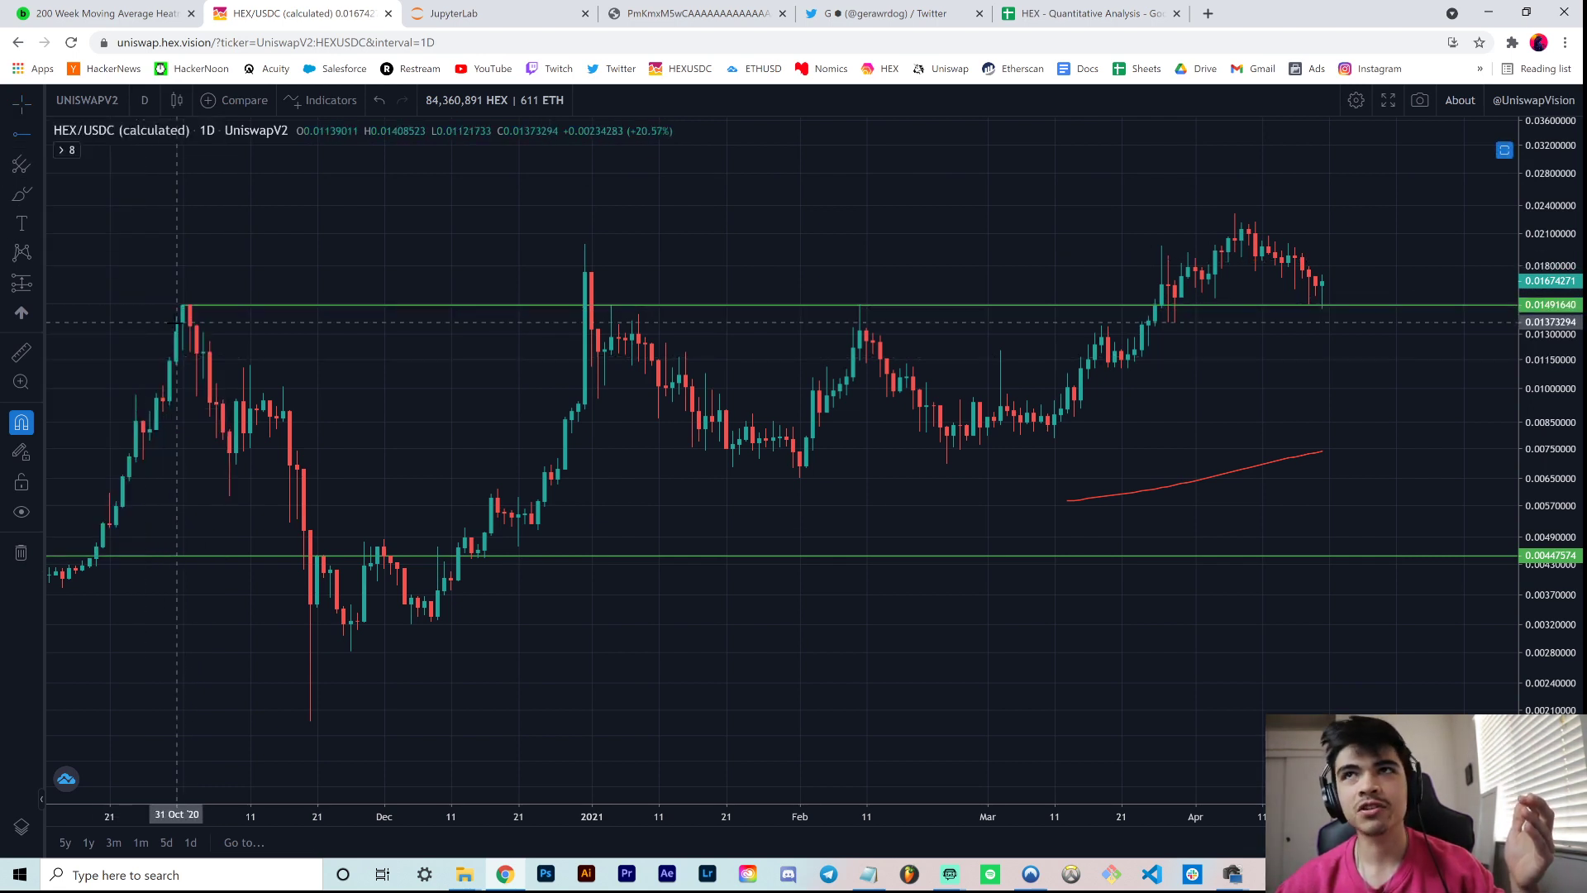
left_click(176, 321)
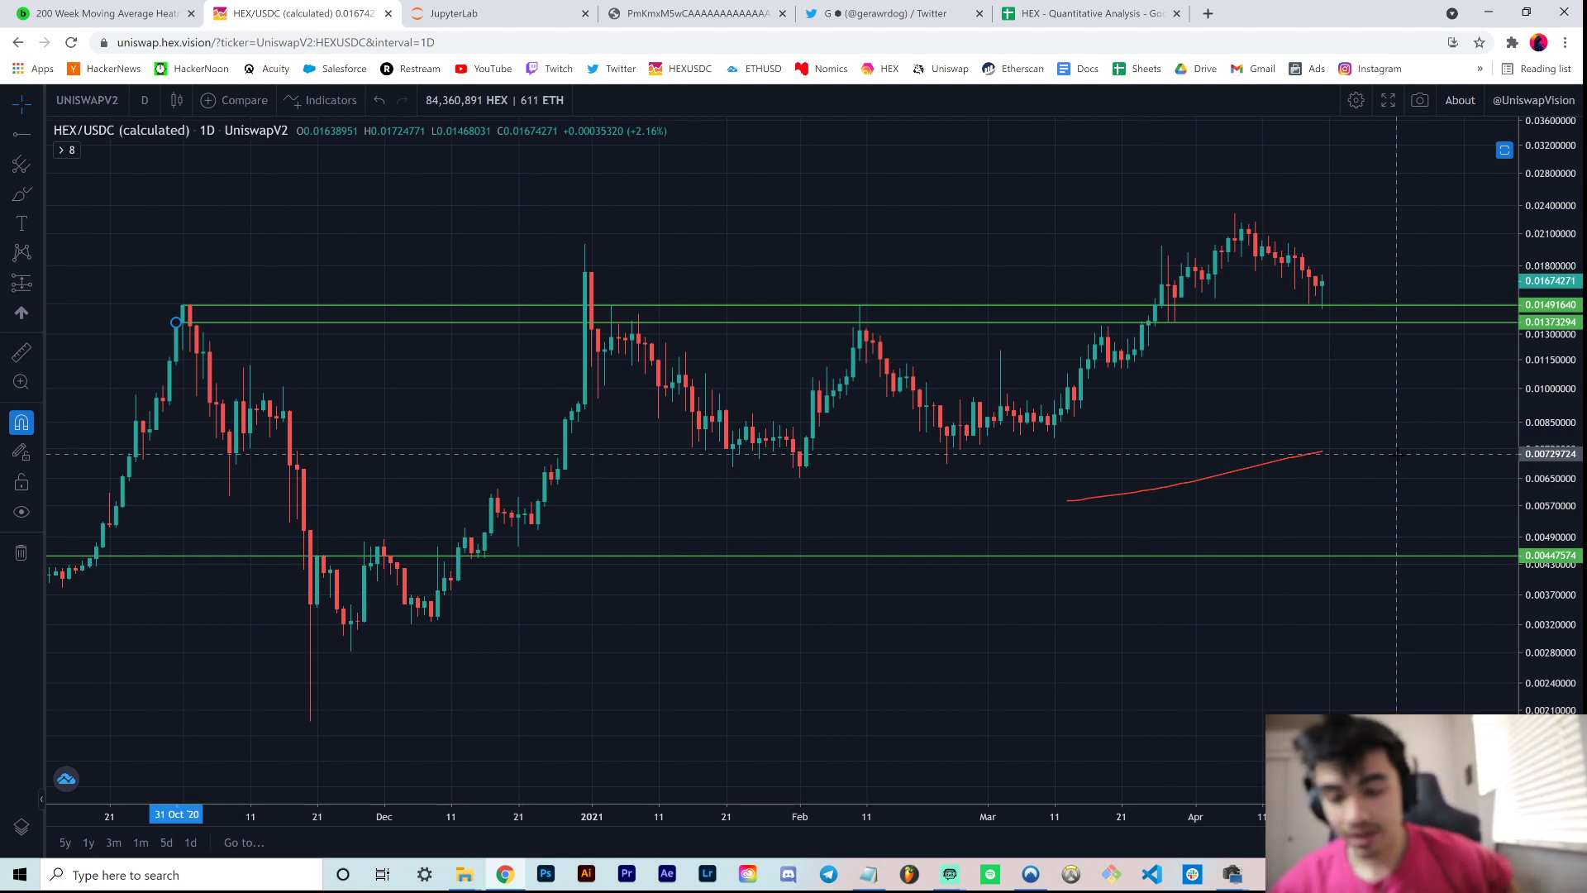
Shift the chart view, then bring up the coloured log-scale heat map image.
left_click_drag(1173, 434, 1166, 418)
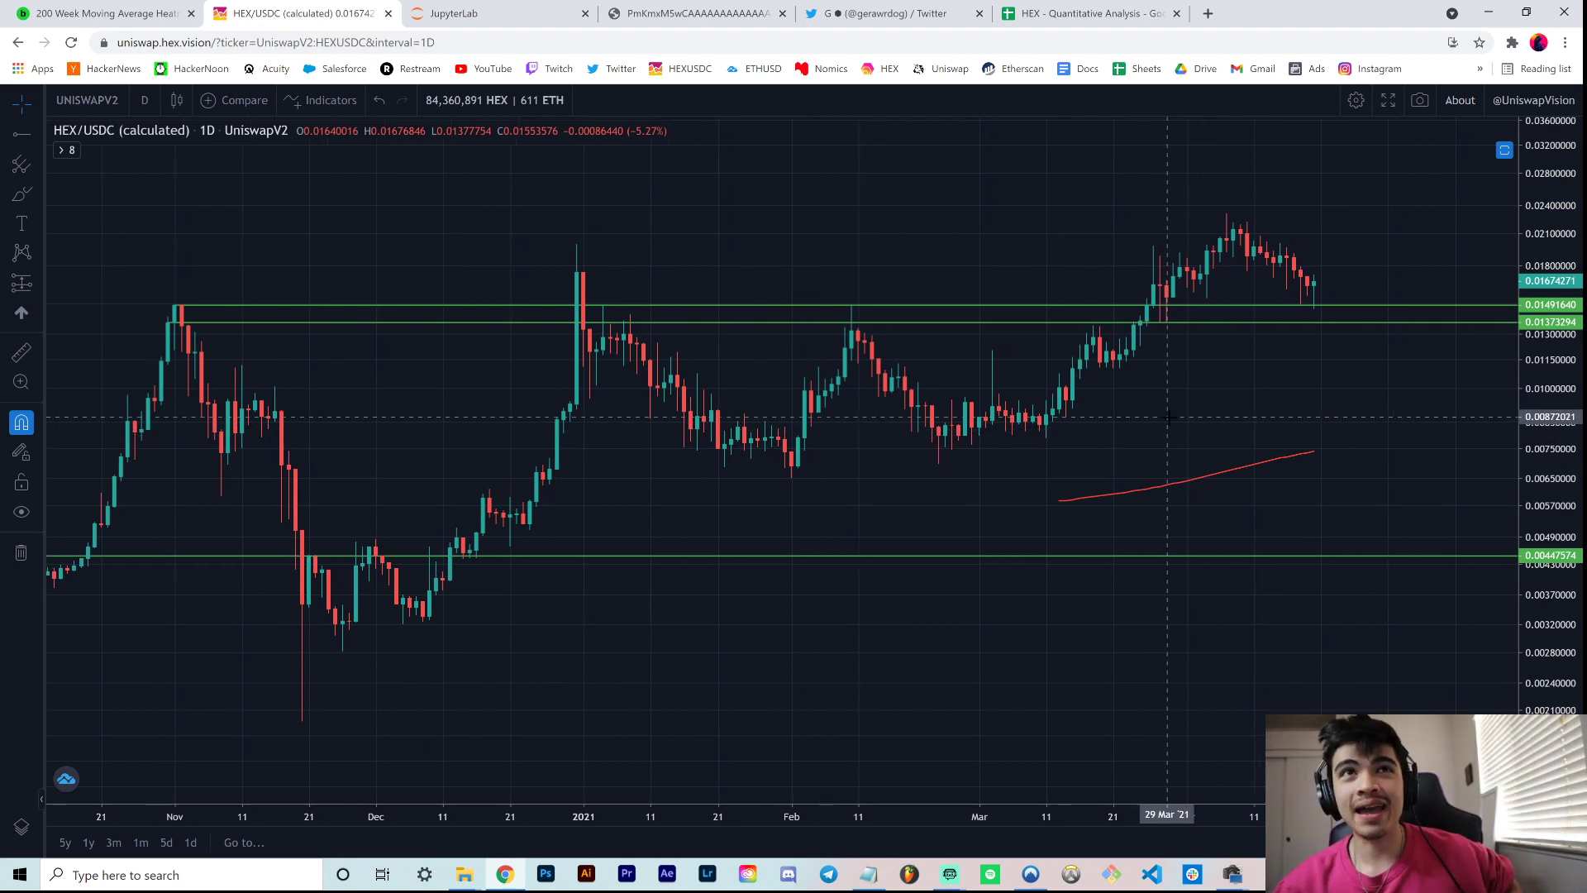
left_click_drag(1166, 422, 1204, 429)
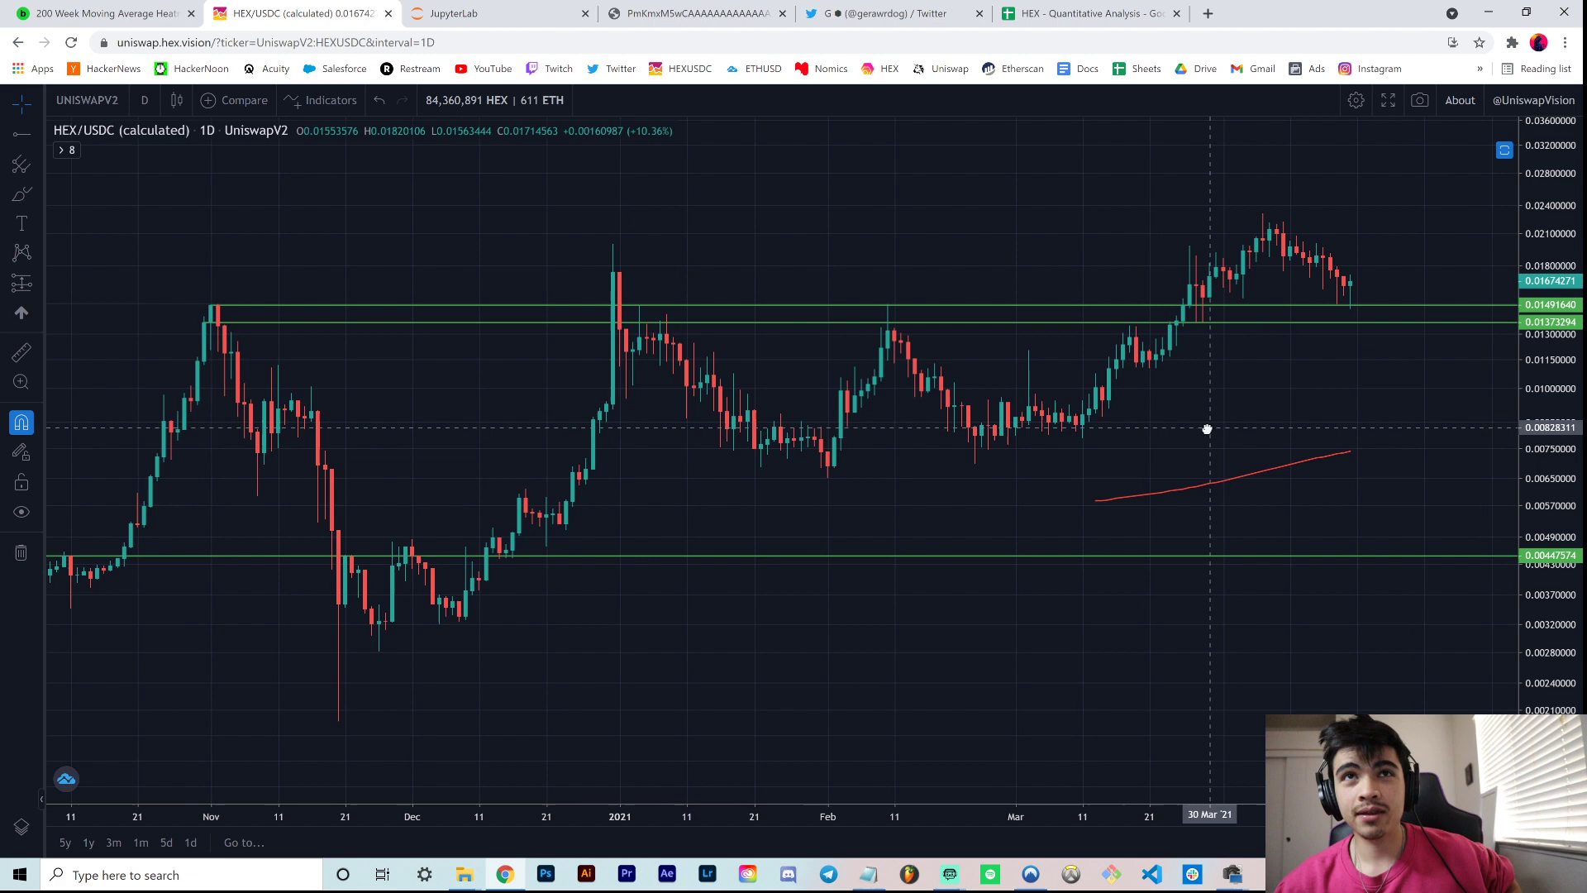
left_click(679, 10)
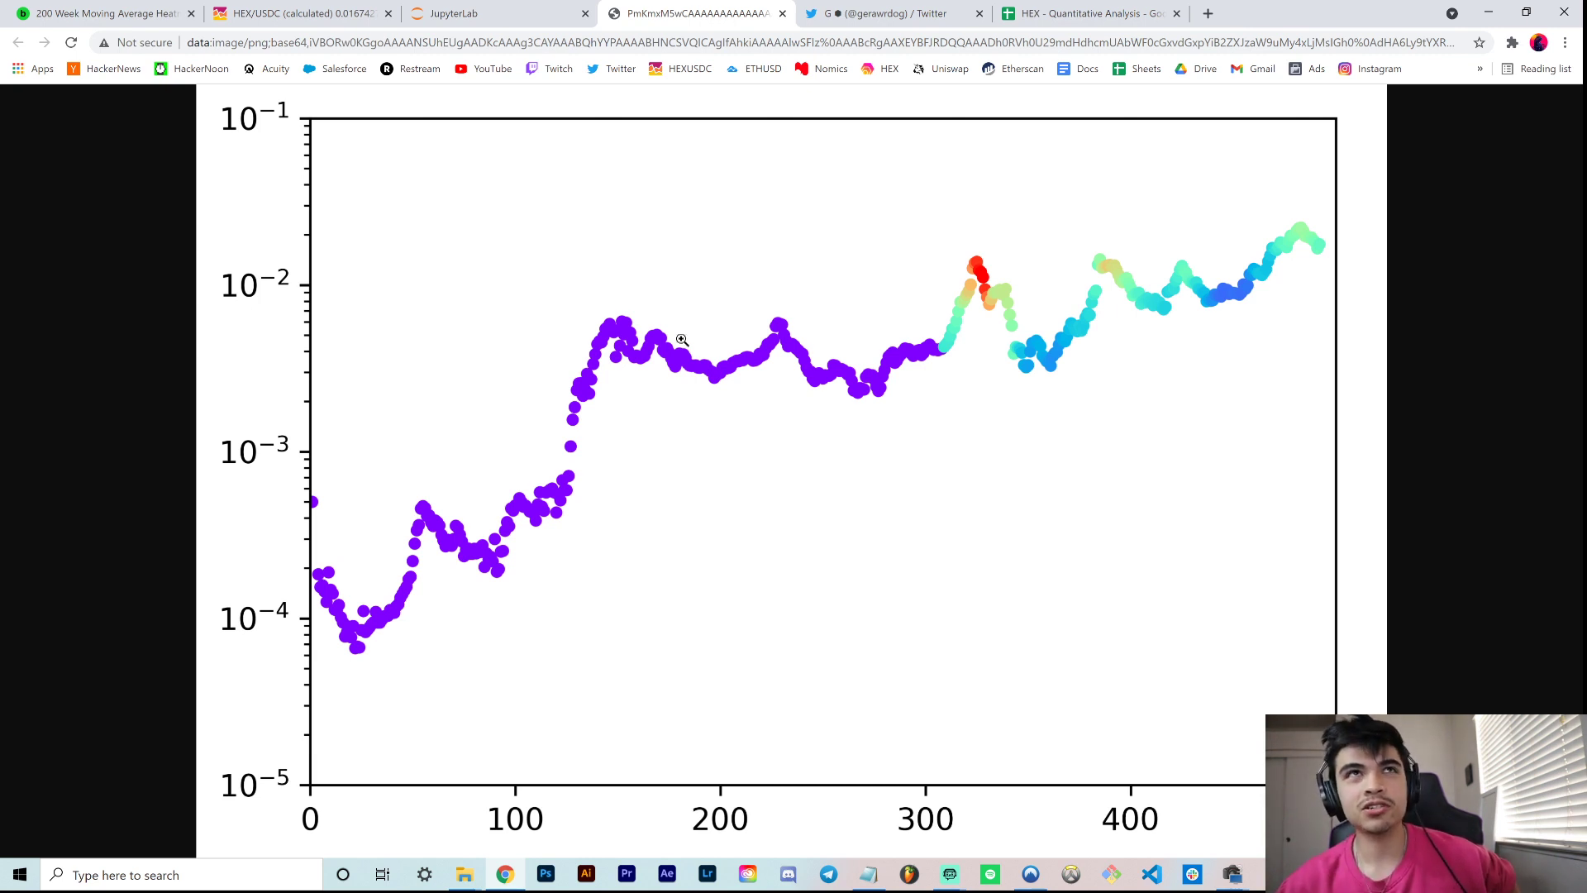
Compare the HEX heat map image with the LookIntoBitcoin 200-week heatmap, ending on the Twitter profile.
left_click(297, 13)
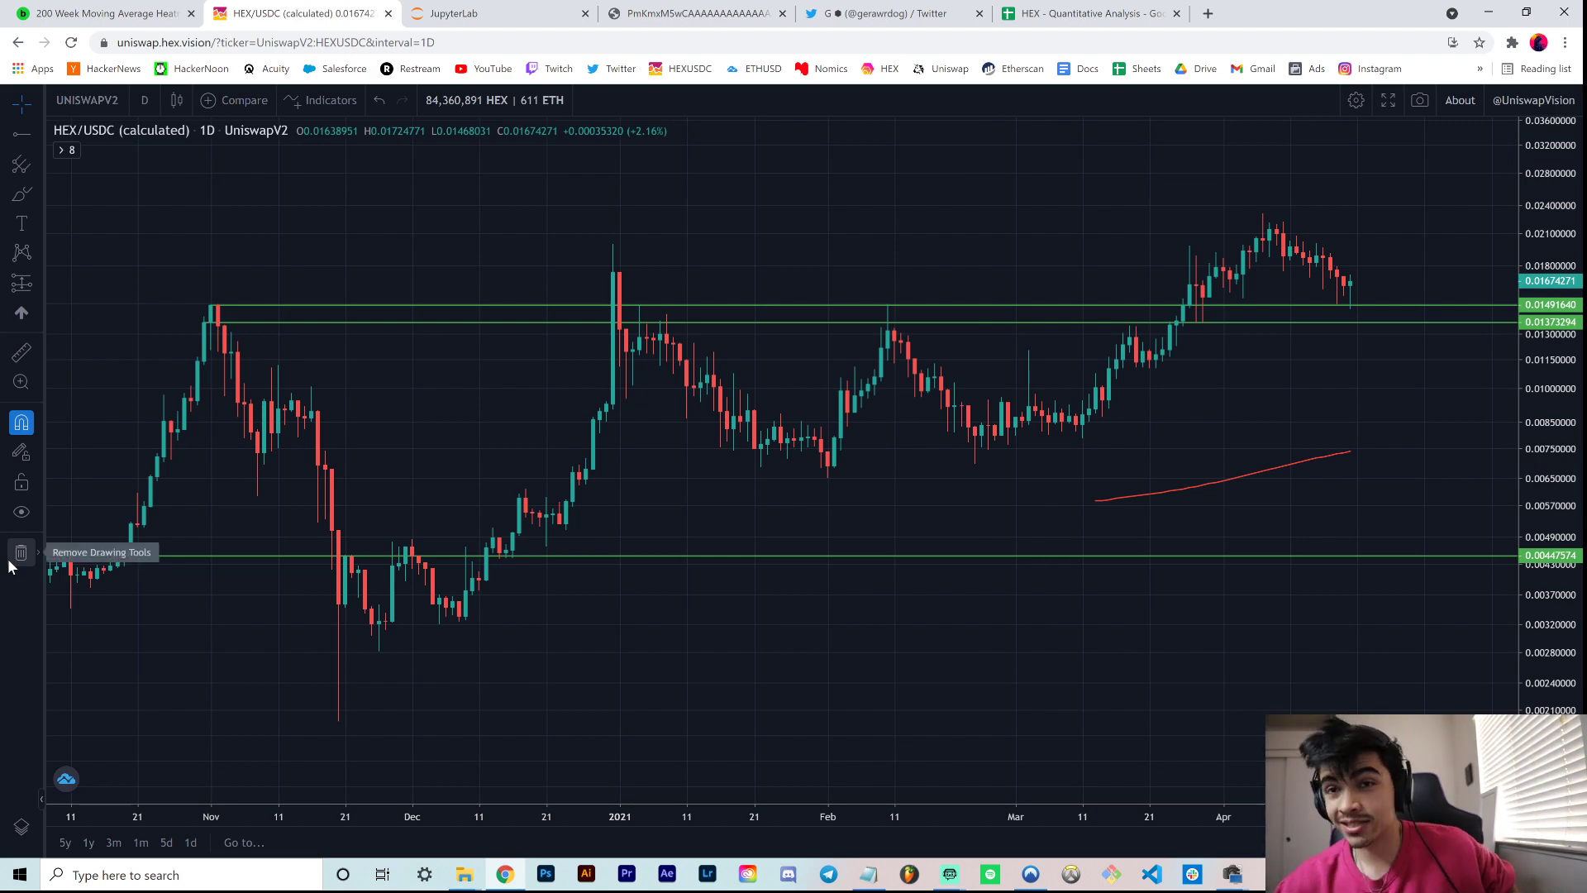
left_click(713, 11)
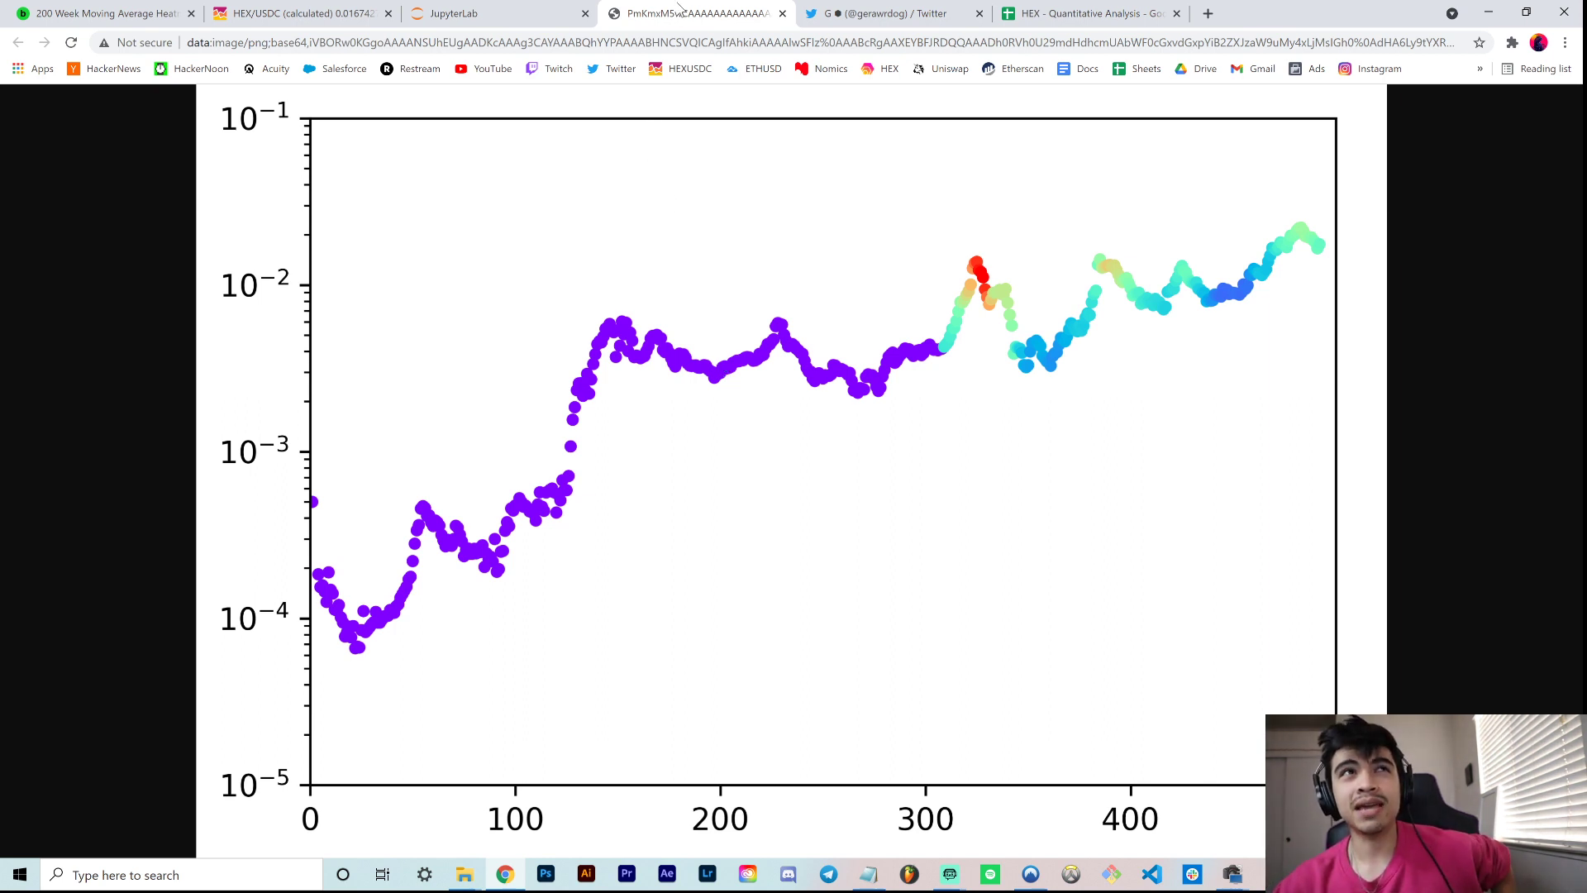
left_click(105, 13)
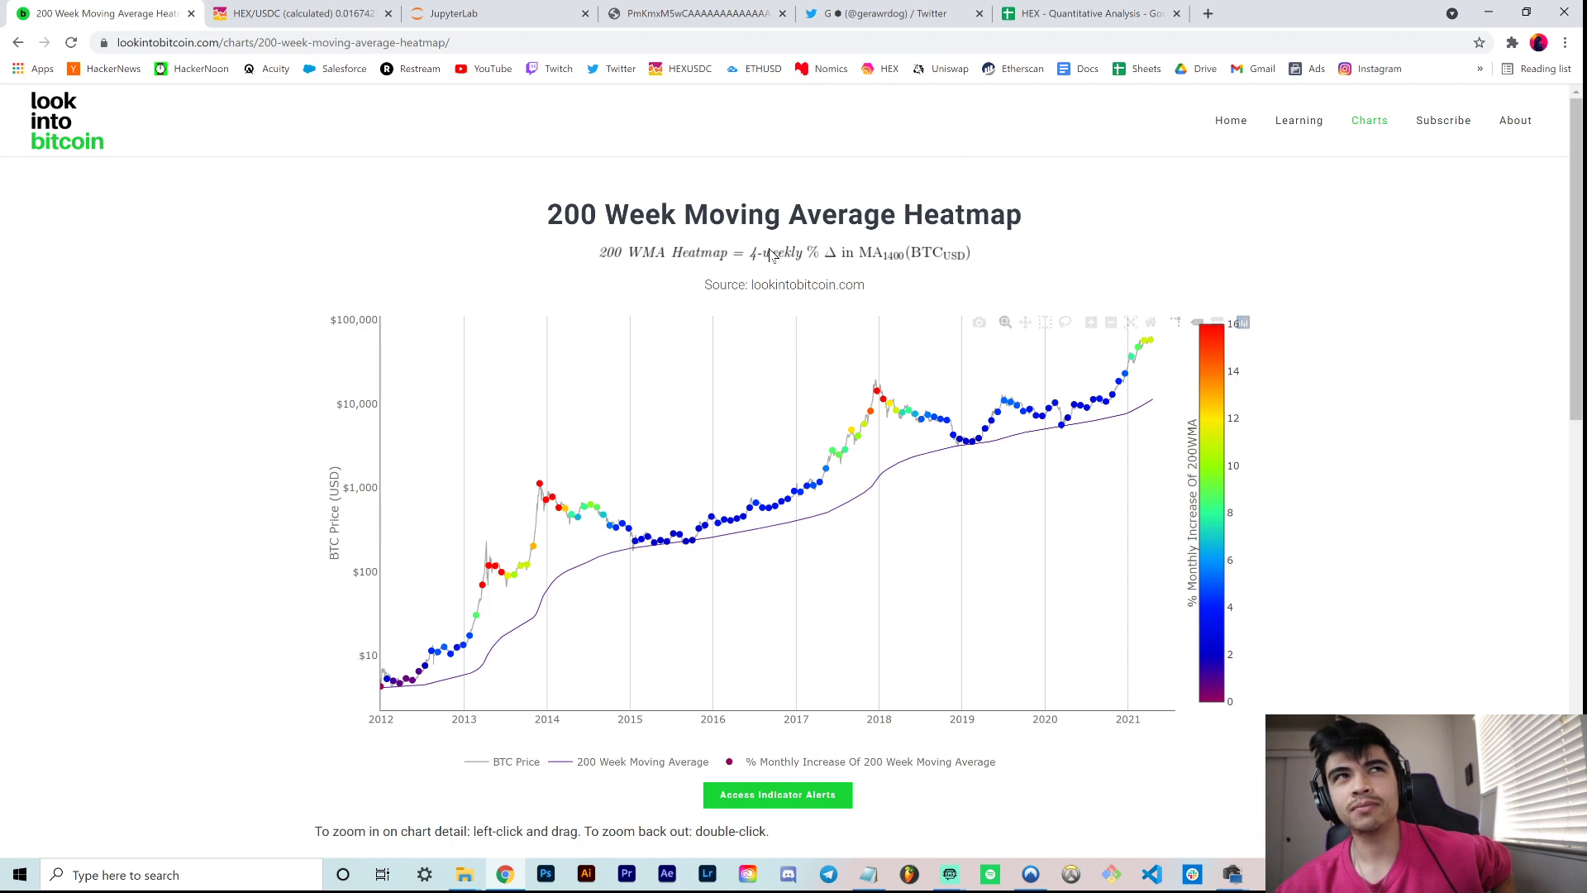
left_click(657, 13)
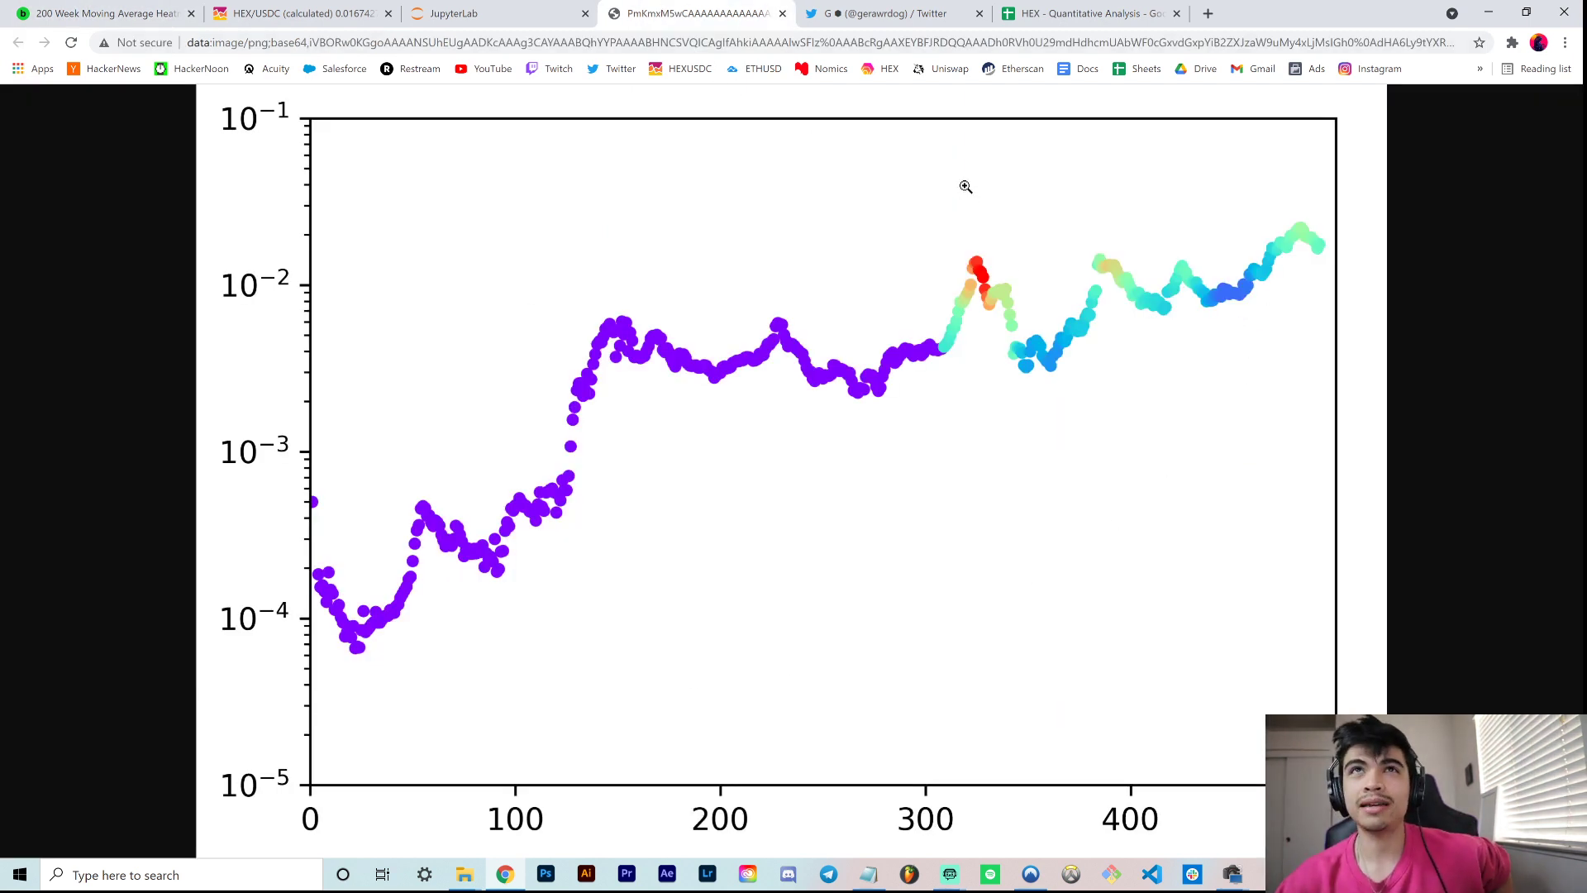
left_click(893, 13)
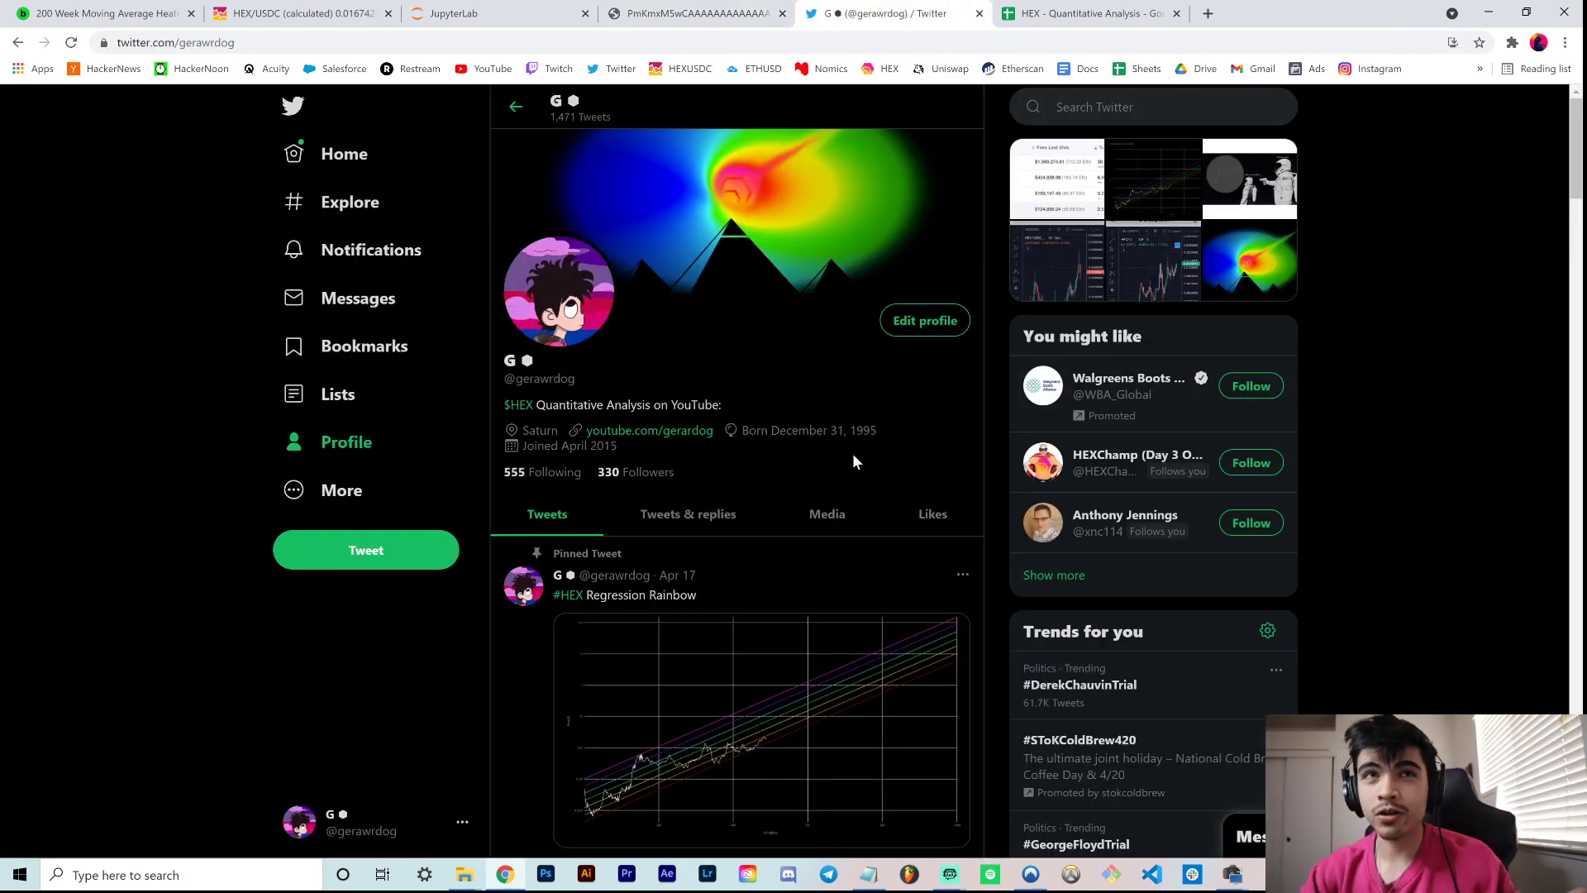
Highlight the 330 Followers count, check notifications and a notifying profile, then go to the home timeline.
left_click_drag(718, 474, 583, 481)
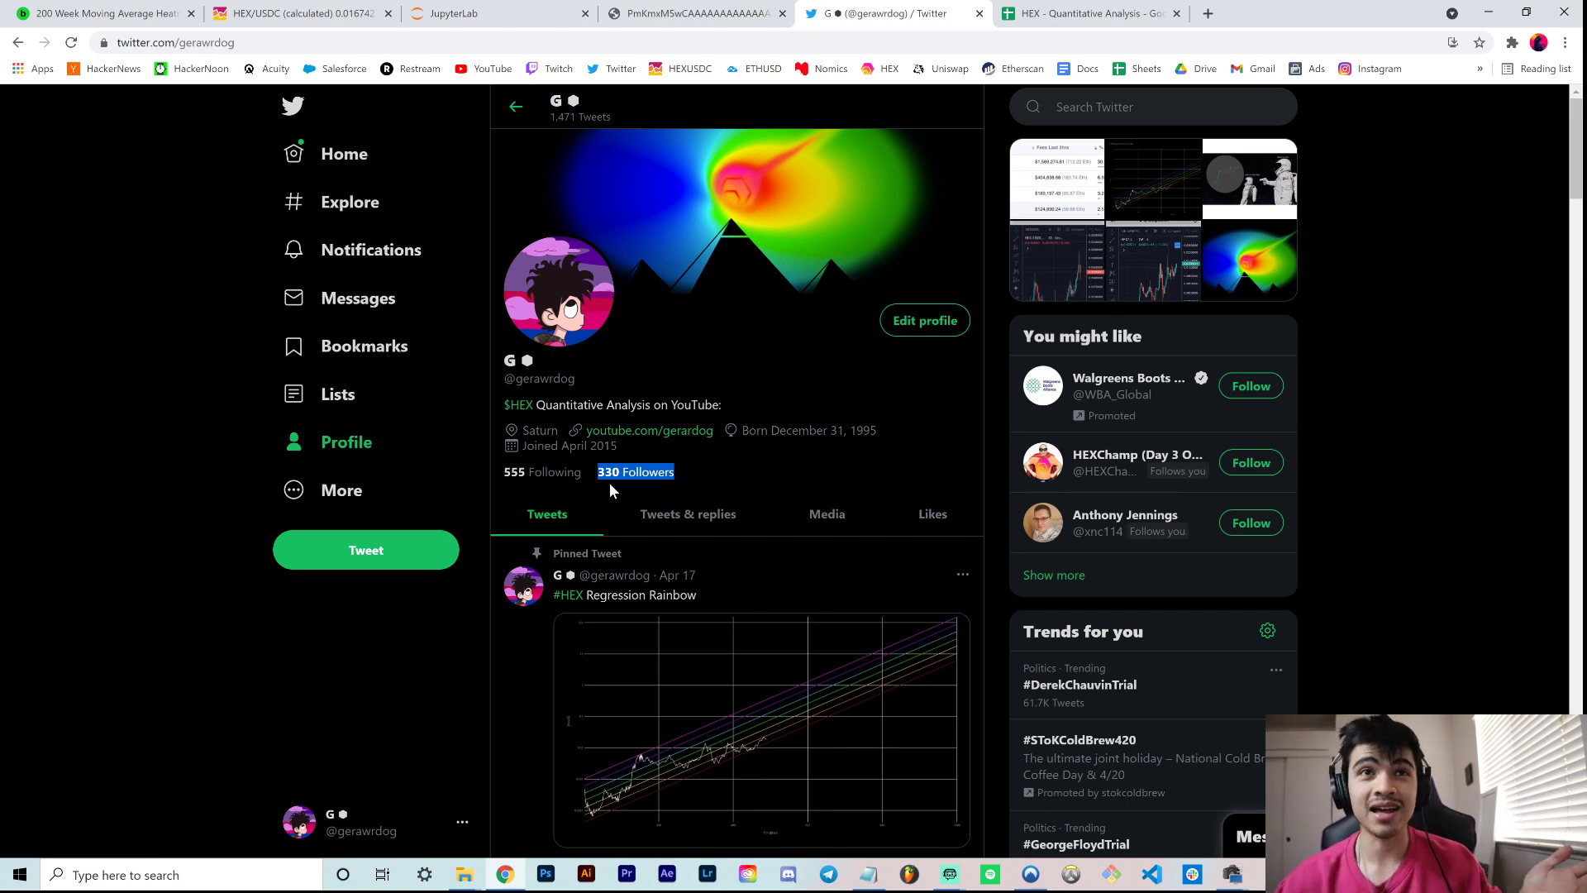
scroll(610, 482, "down", 1)
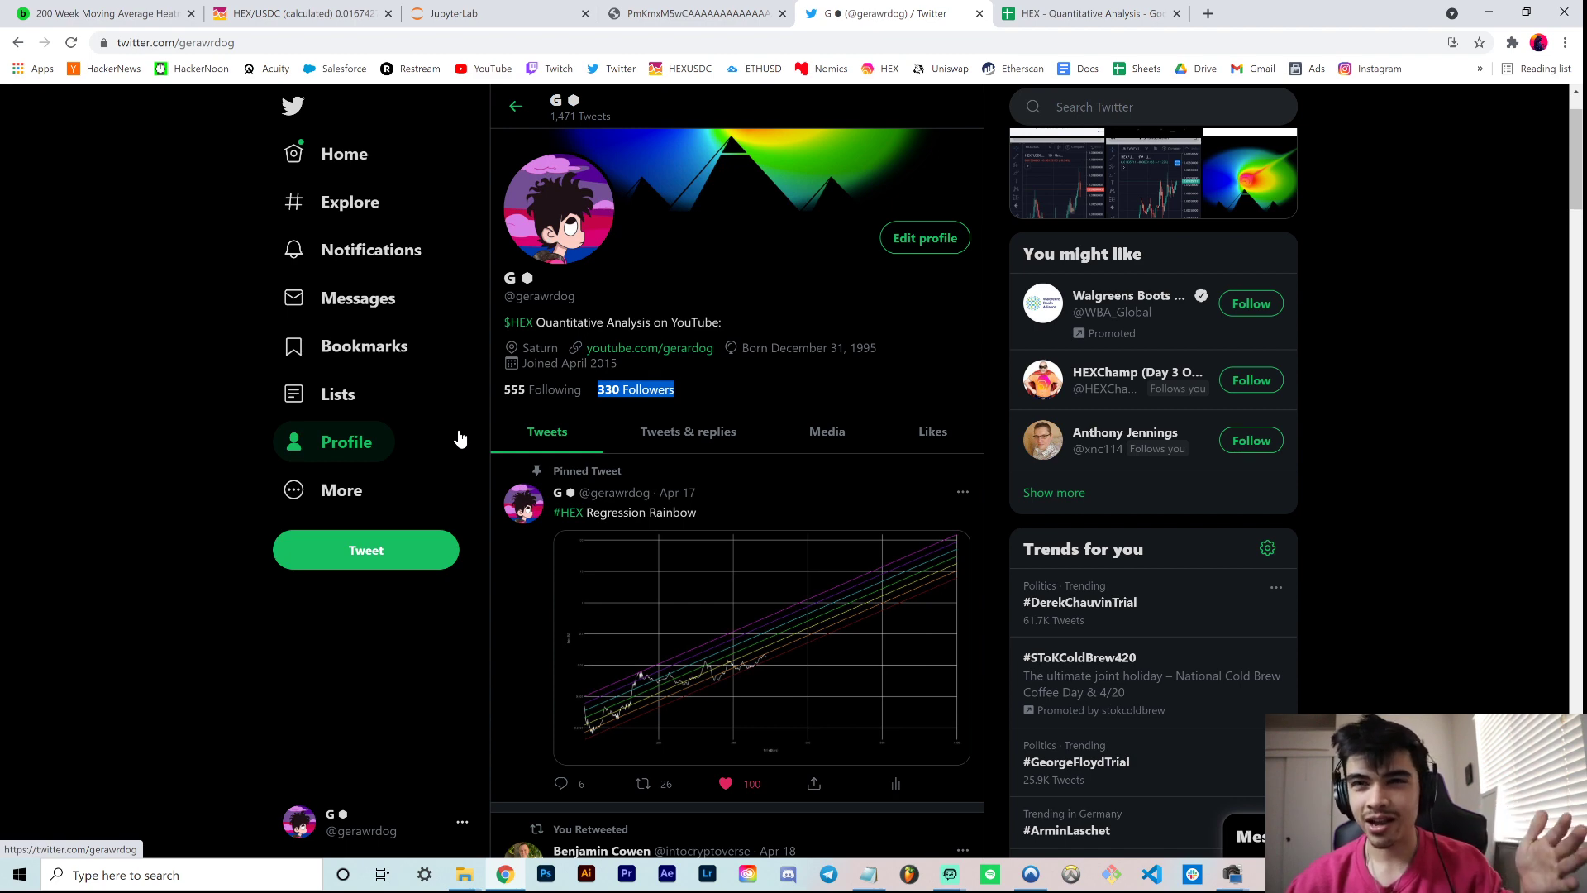
left_click(364, 251)
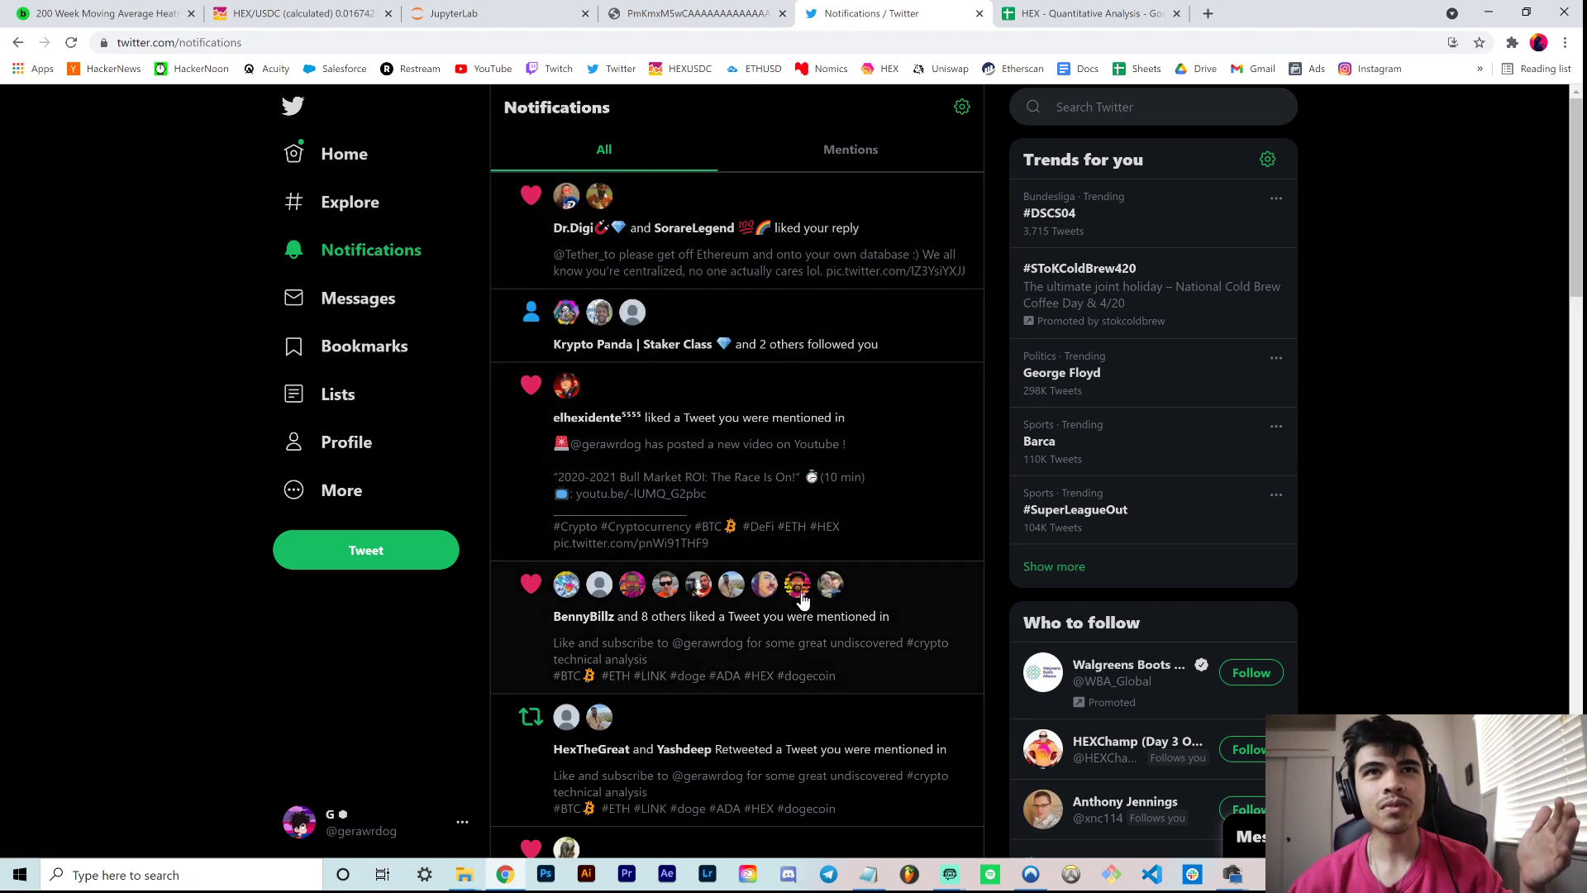
scroll(801, 600, "down", 1)
left_click(795, 506)
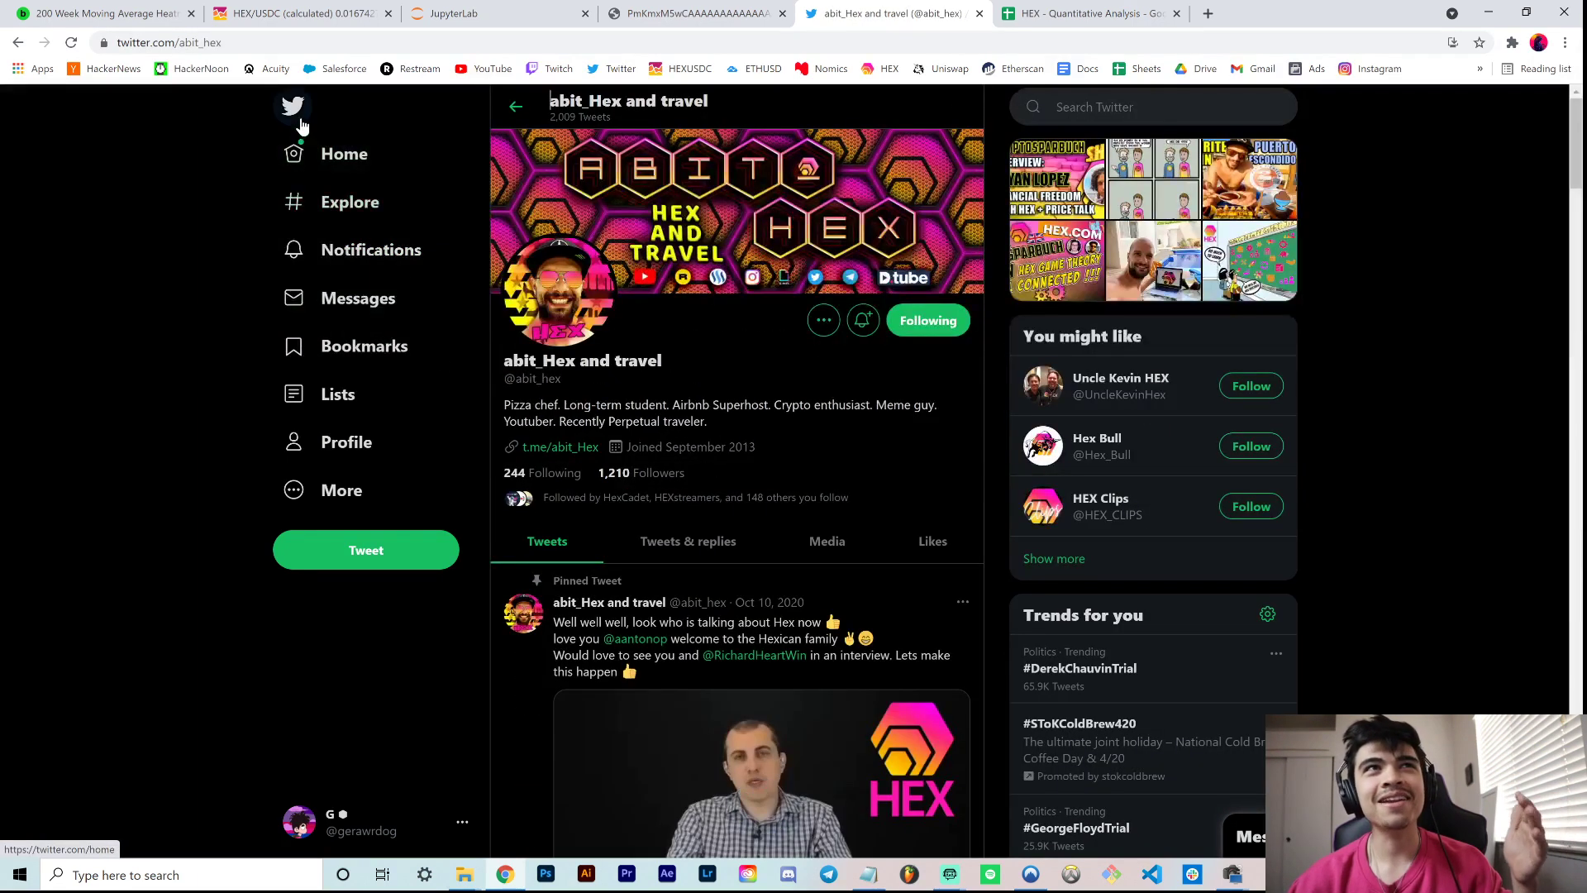
left_click(299, 119)
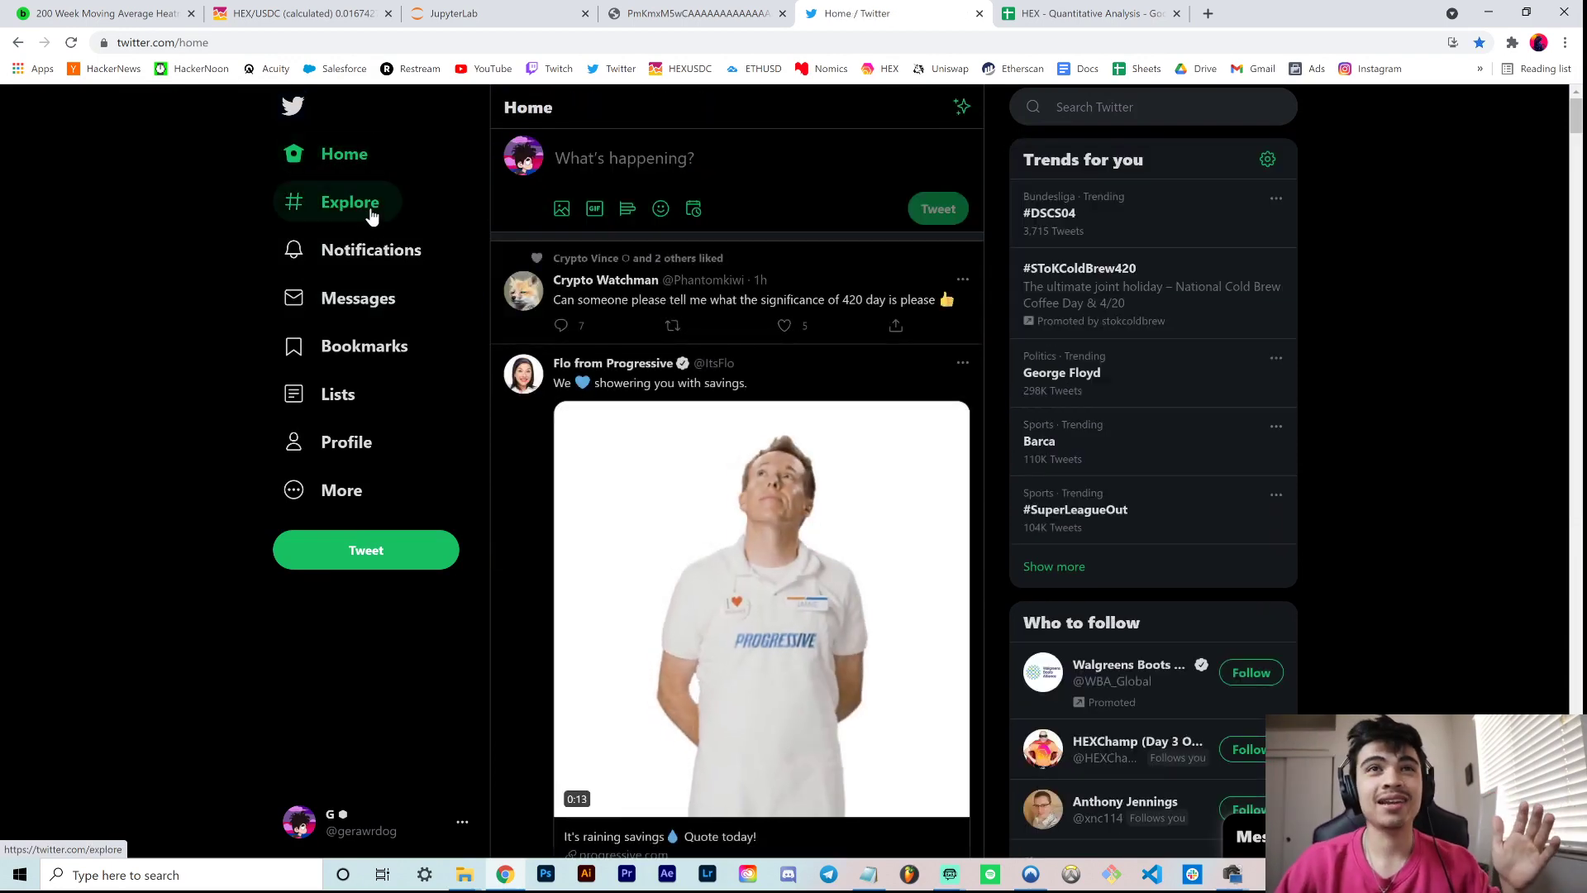
left_click(345, 10)
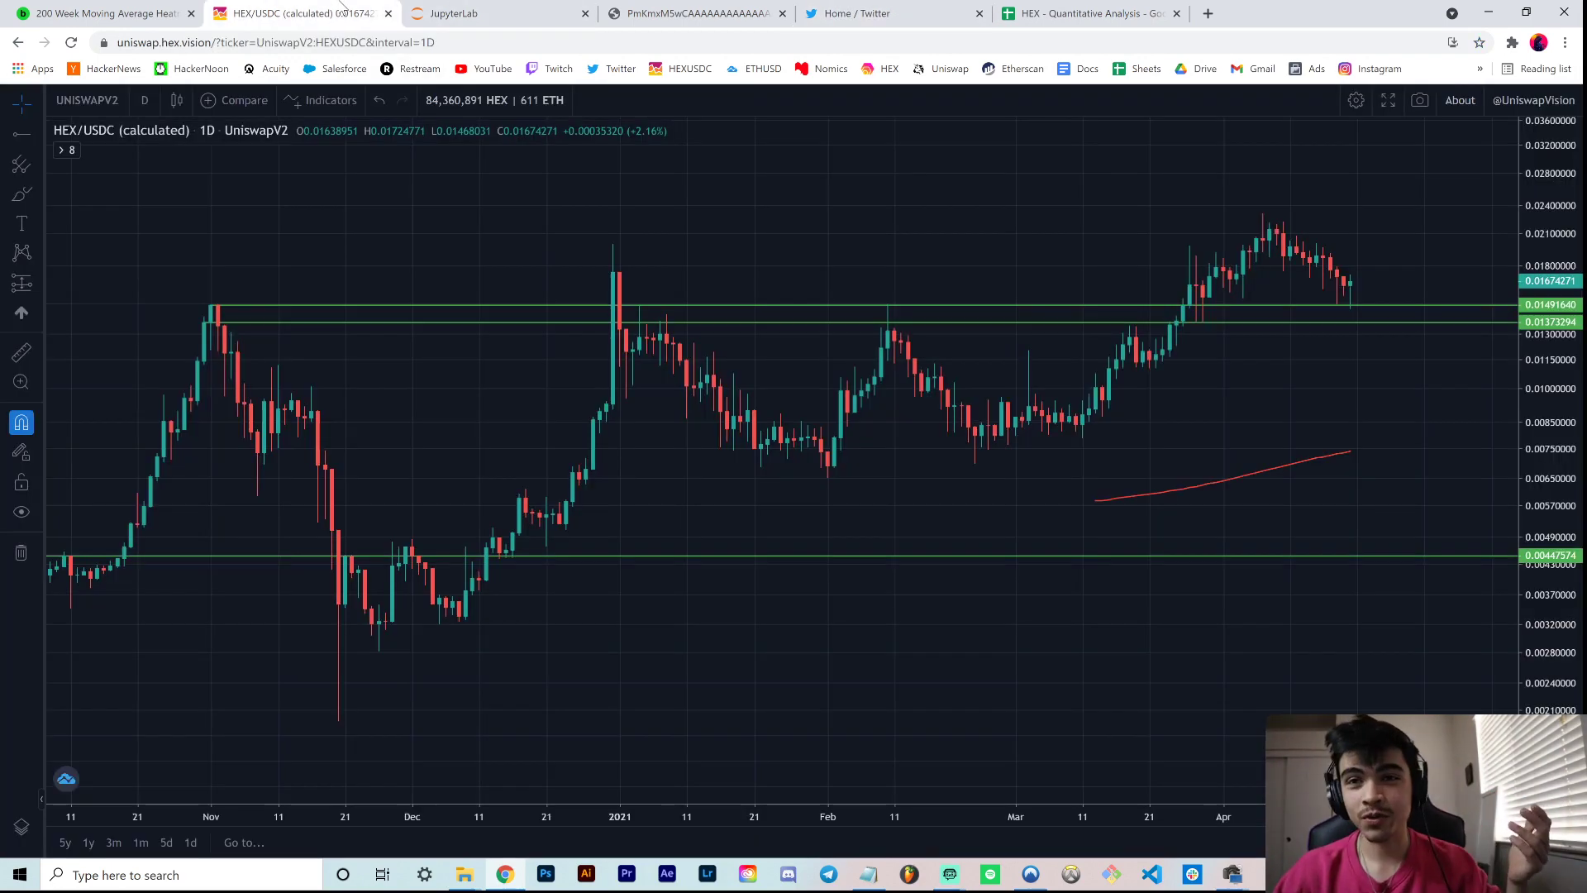